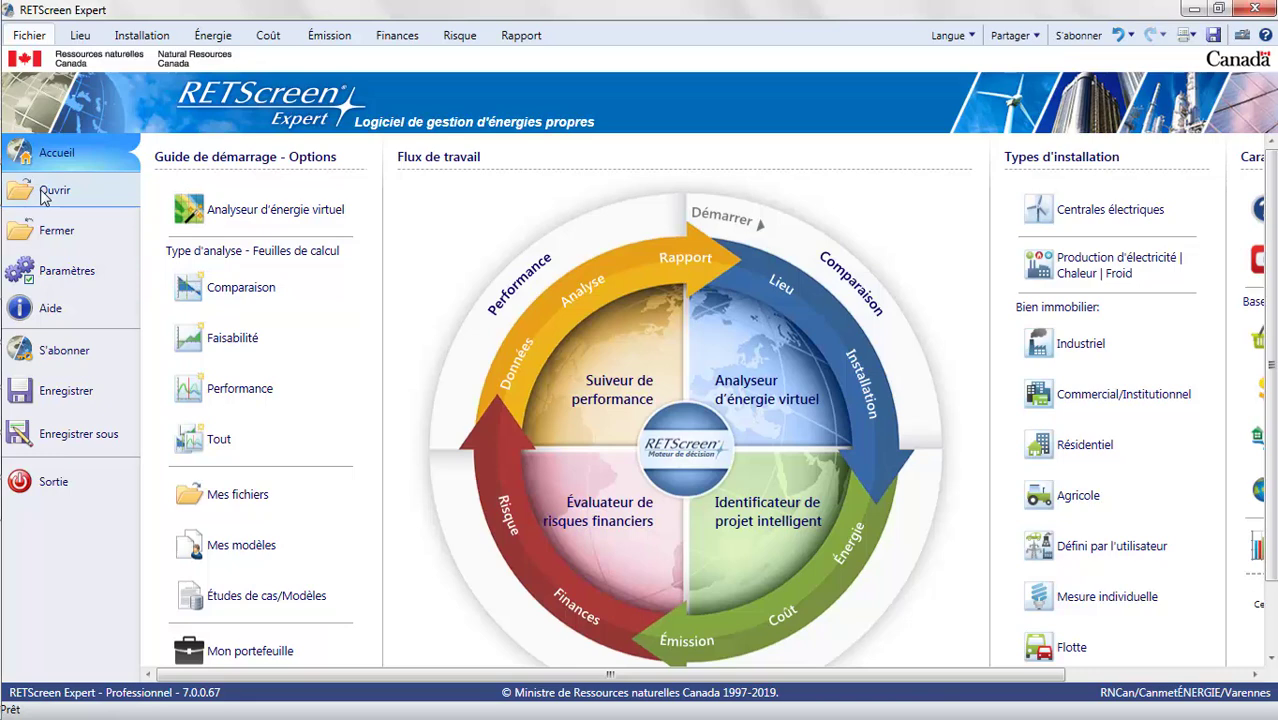
Search the case studies and templates for "dorval" and open the assignment of the industrial solar air heating case study.
left_click(44, 193)
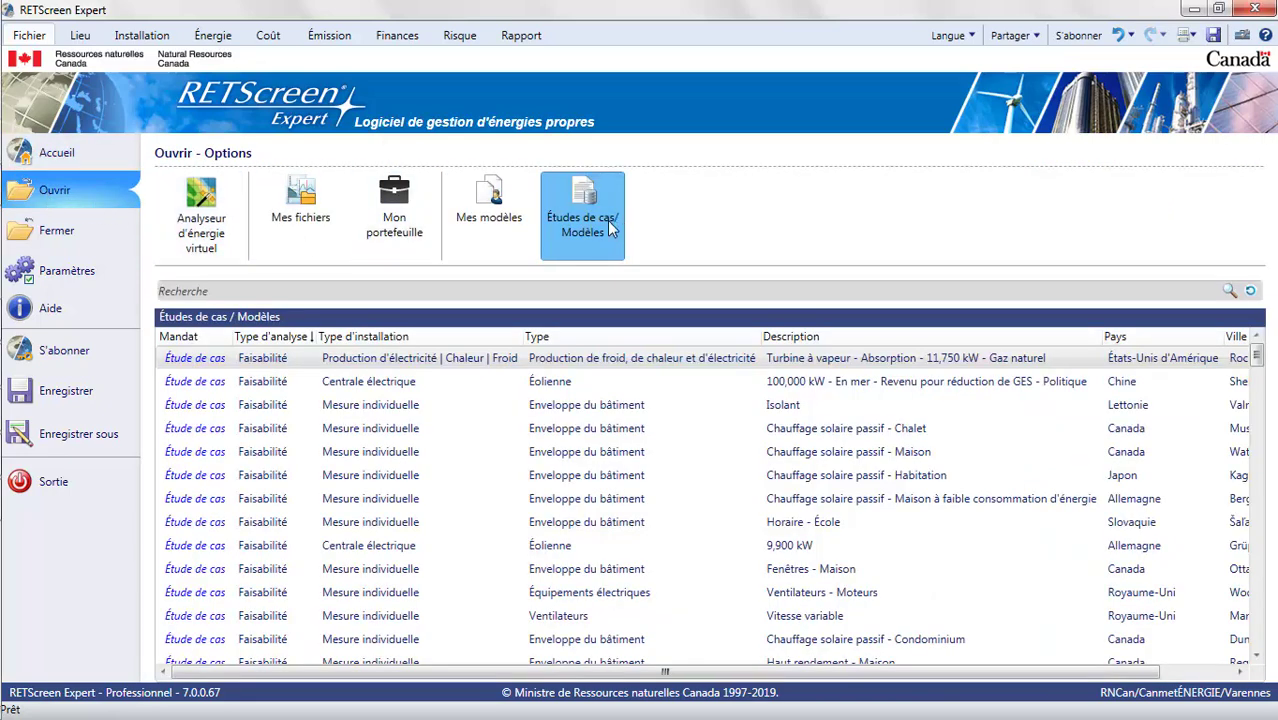
left_click(337, 291)
type("dorval")
key("Return")
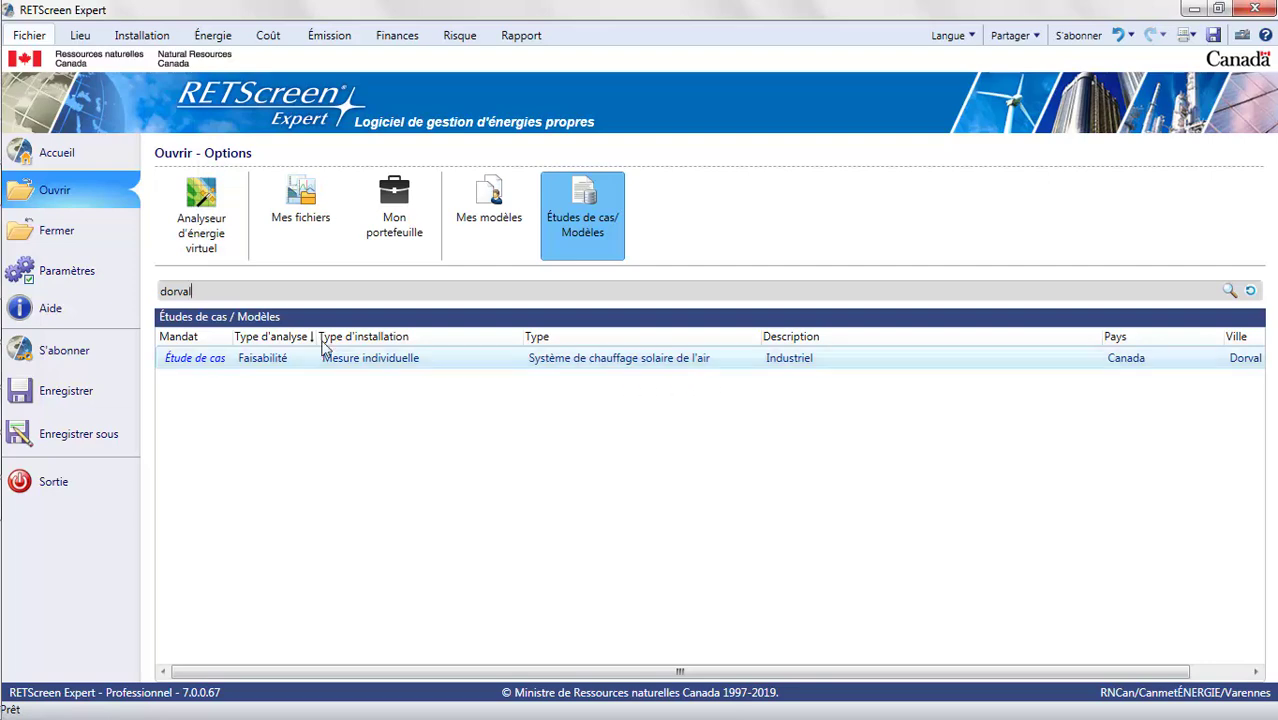
double_click(188, 360)
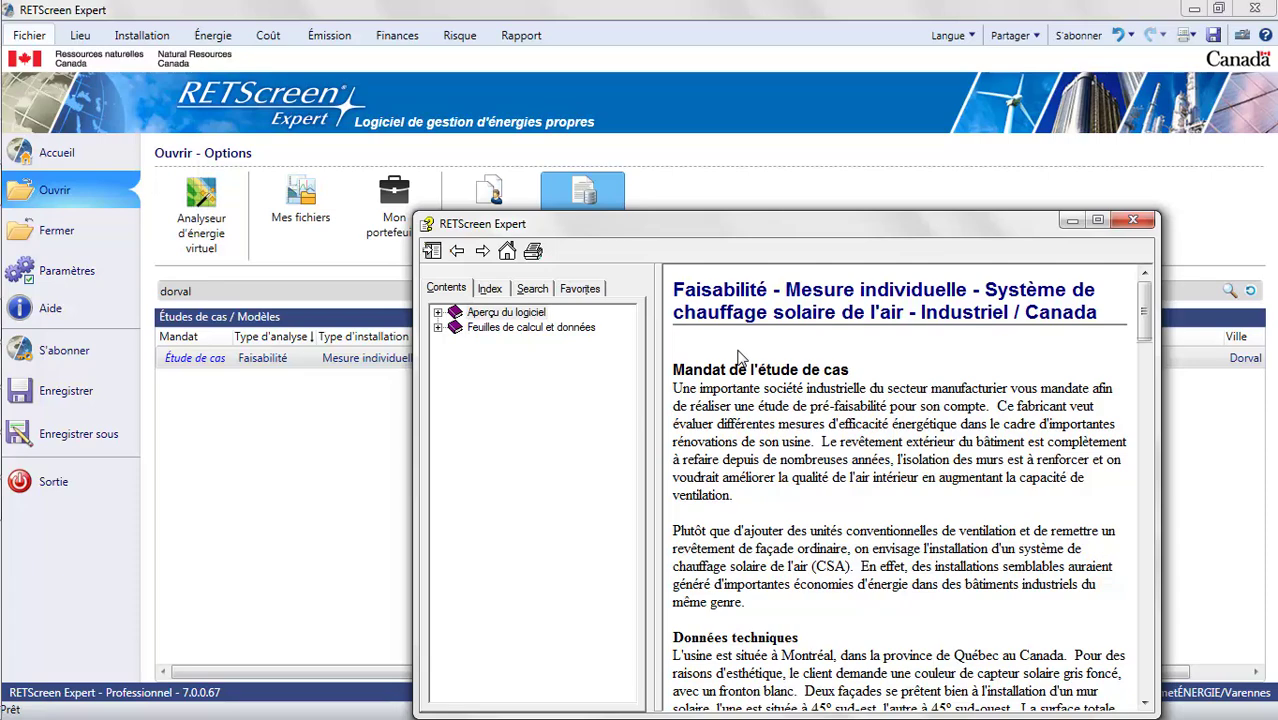
Read the case study through its technical data, financial data, explanatory notes, actual project and references, and close the document.
scroll(740, 360, "down", 3)
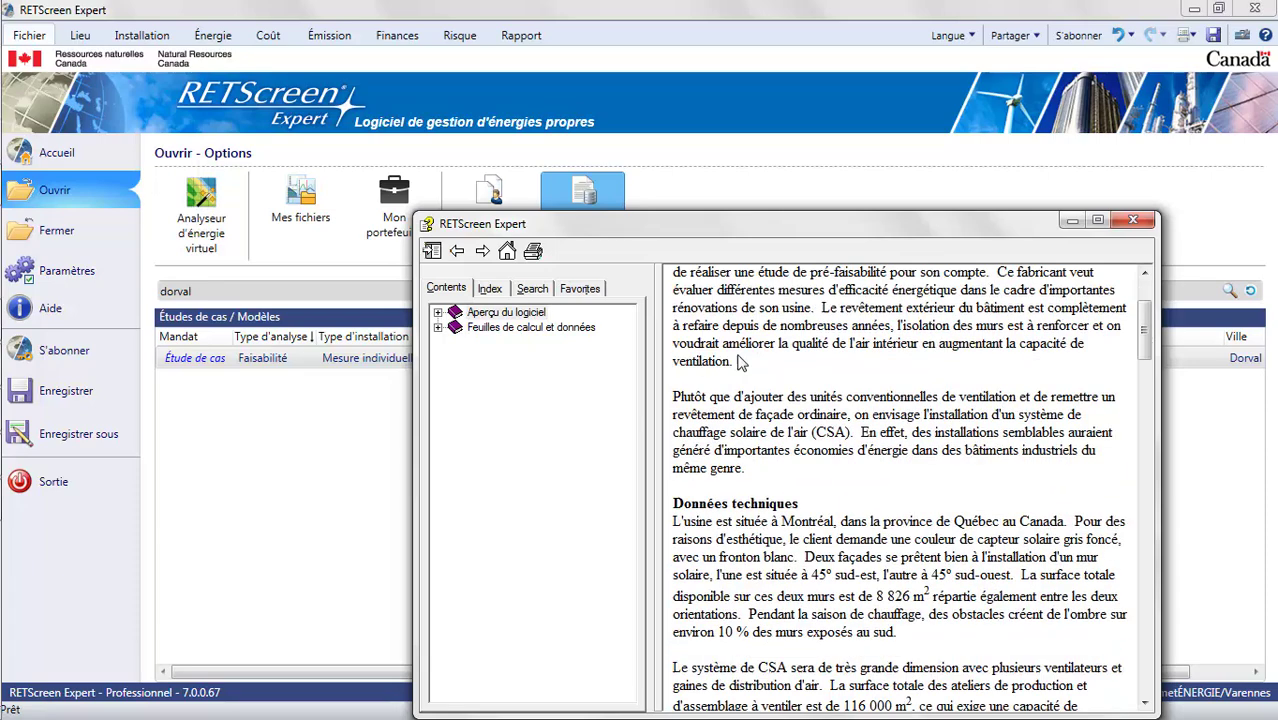
scroll(740, 362, "down", 3)
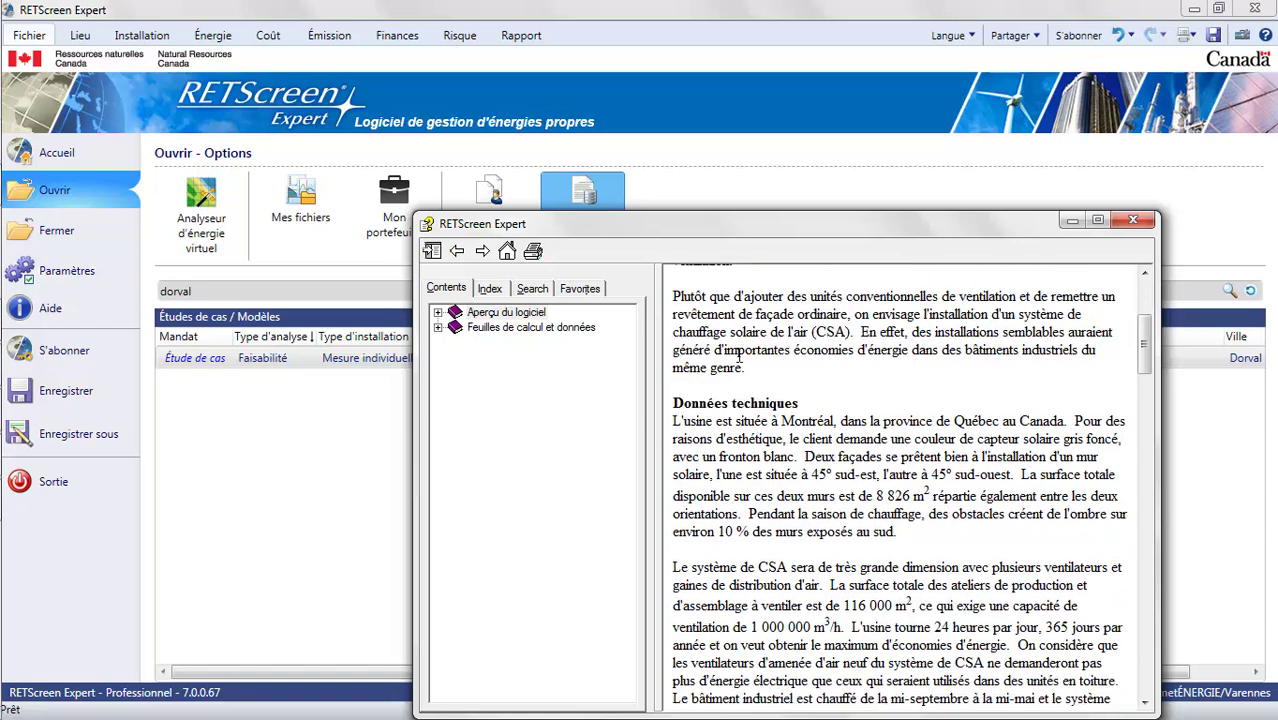
scroll(740, 358, "down", 5)
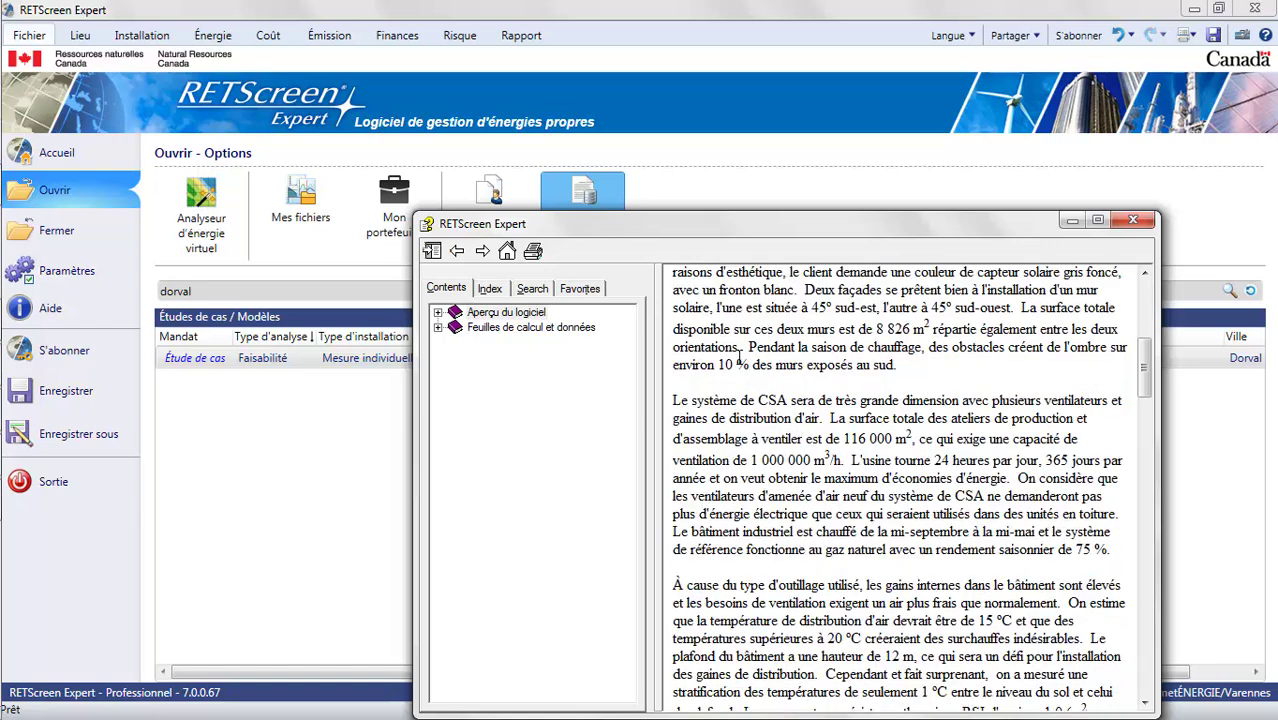
scroll(740, 360, "down", 2)
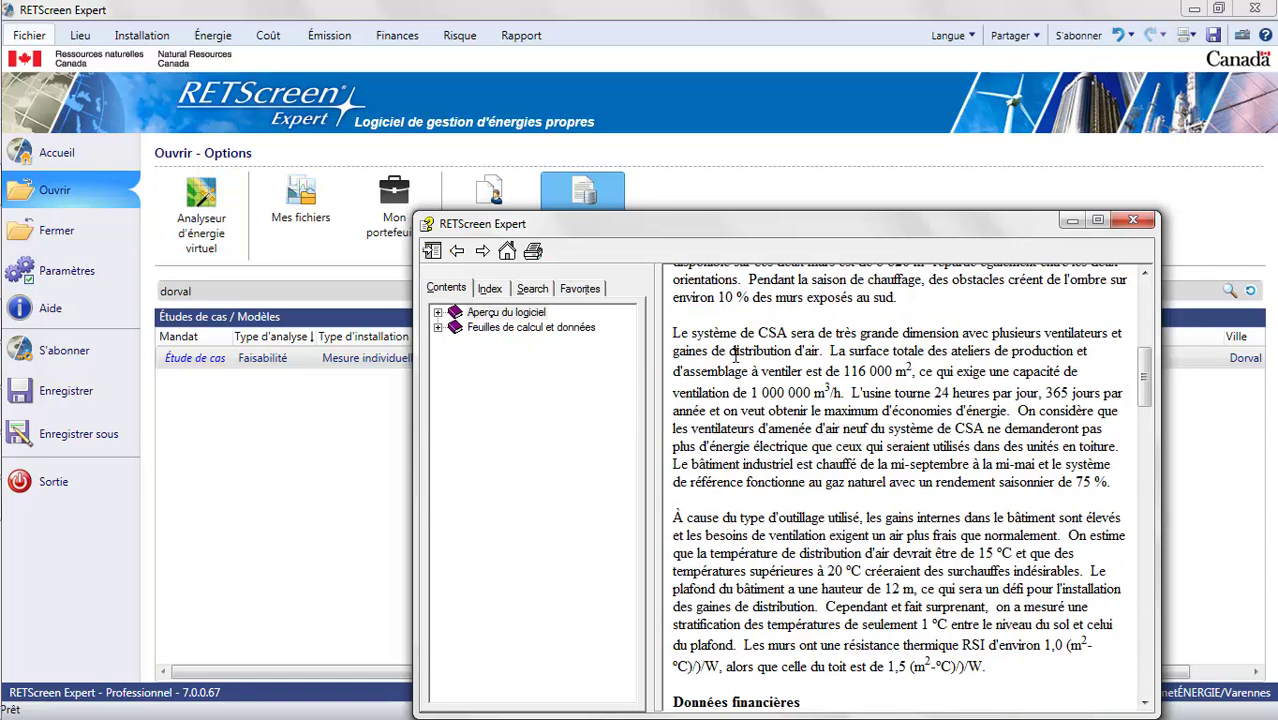
scroll(735, 355, "down", 7)
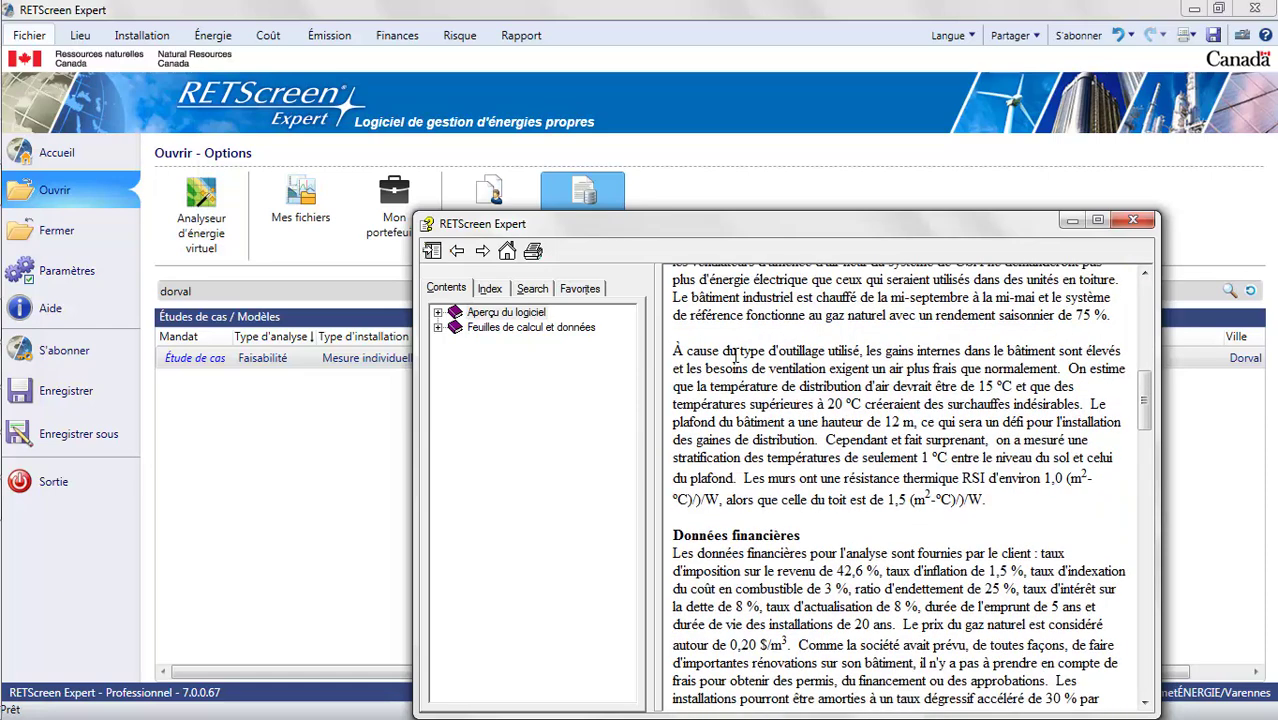
scroll(735, 355, "down", 6)
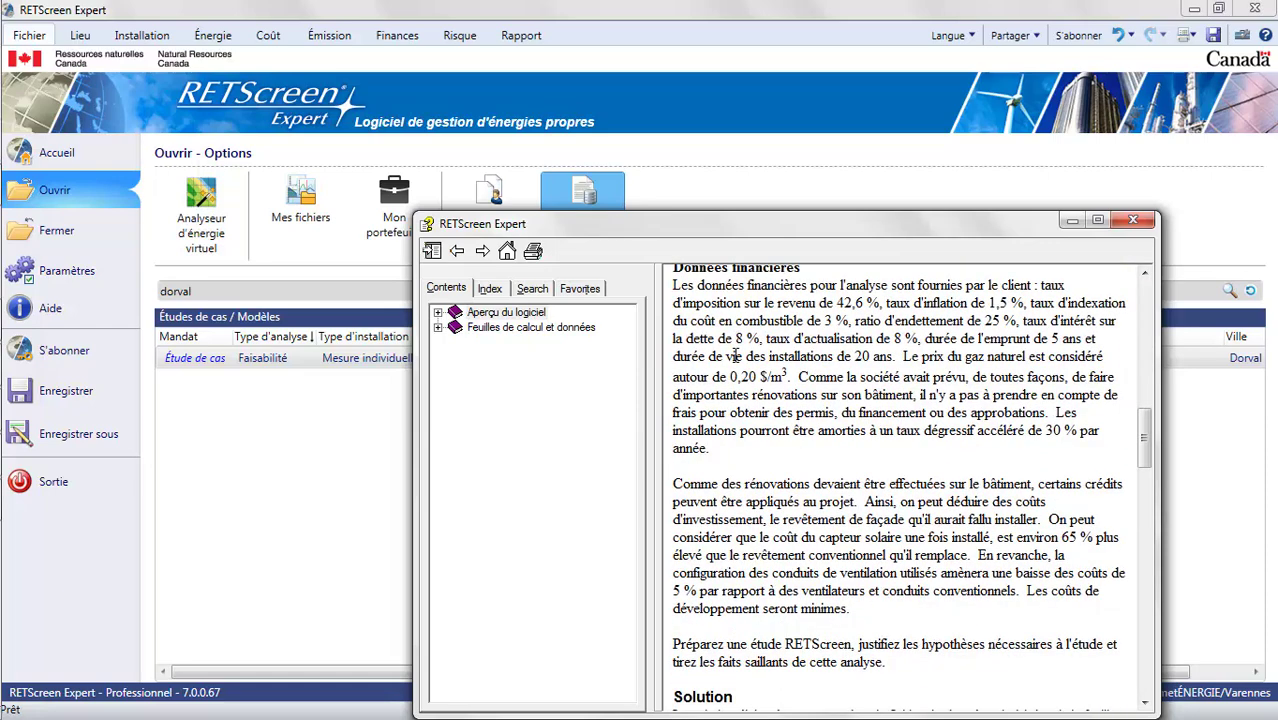
scroll(735, 355, "down", 3)
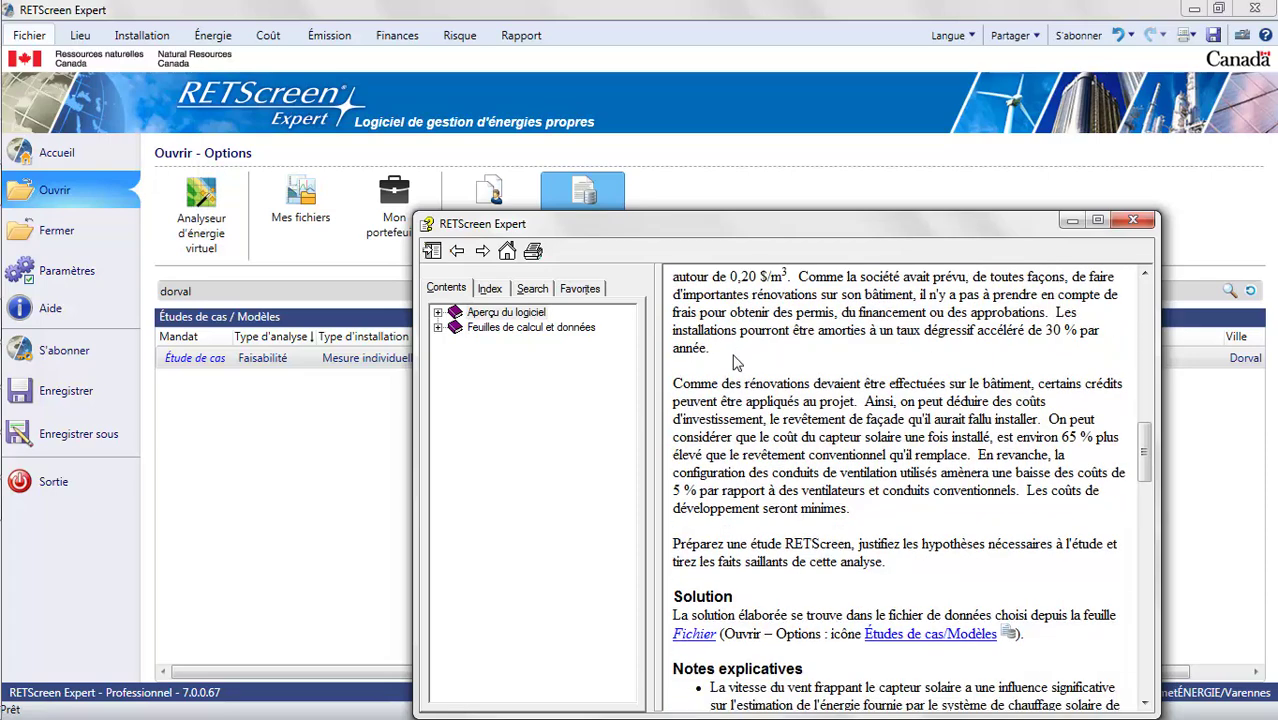
scroll(735, 362, "down", 5)
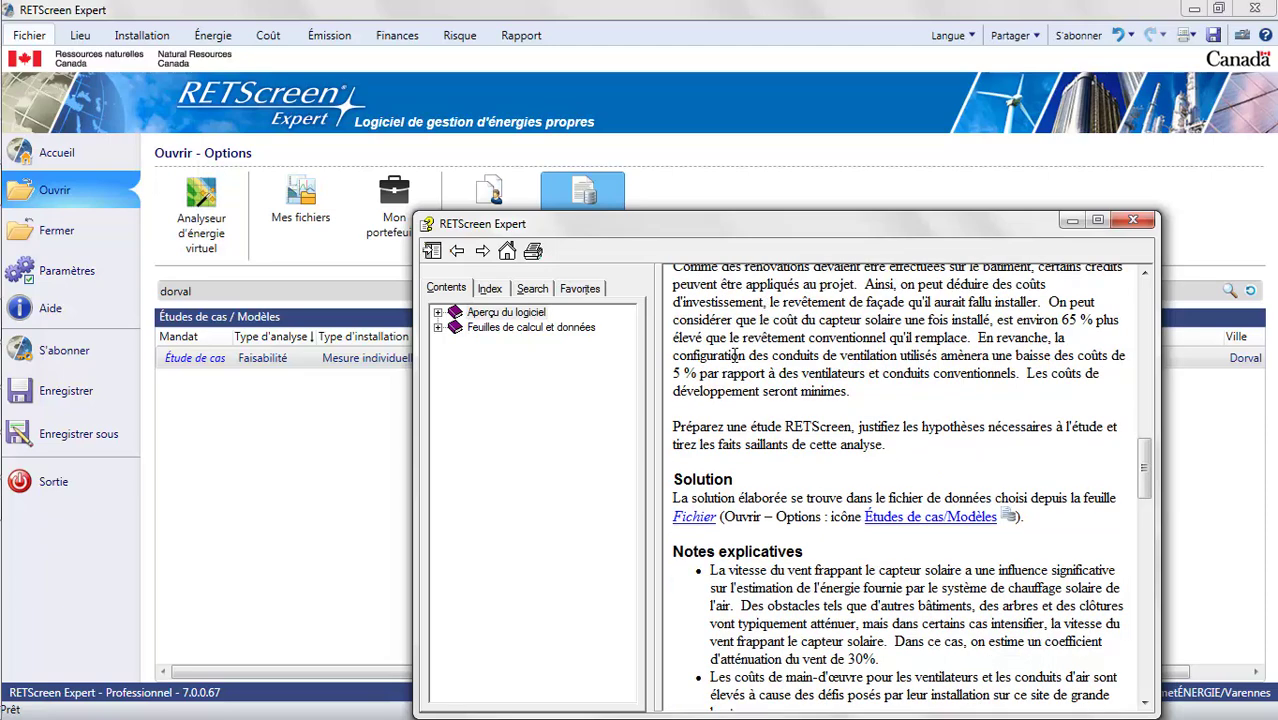
scroll(735, 355, "down", 5)
scroll(735, 355, "down", 3)
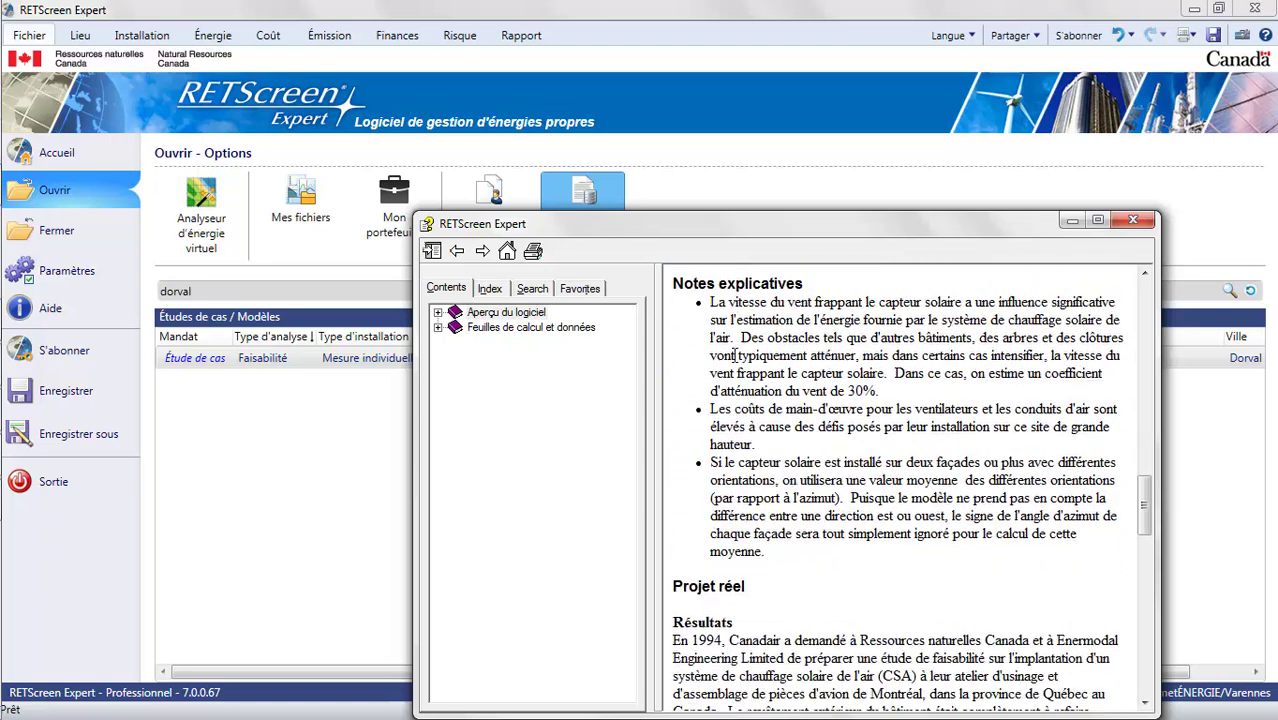
scroll(735, 355, "down", 3)
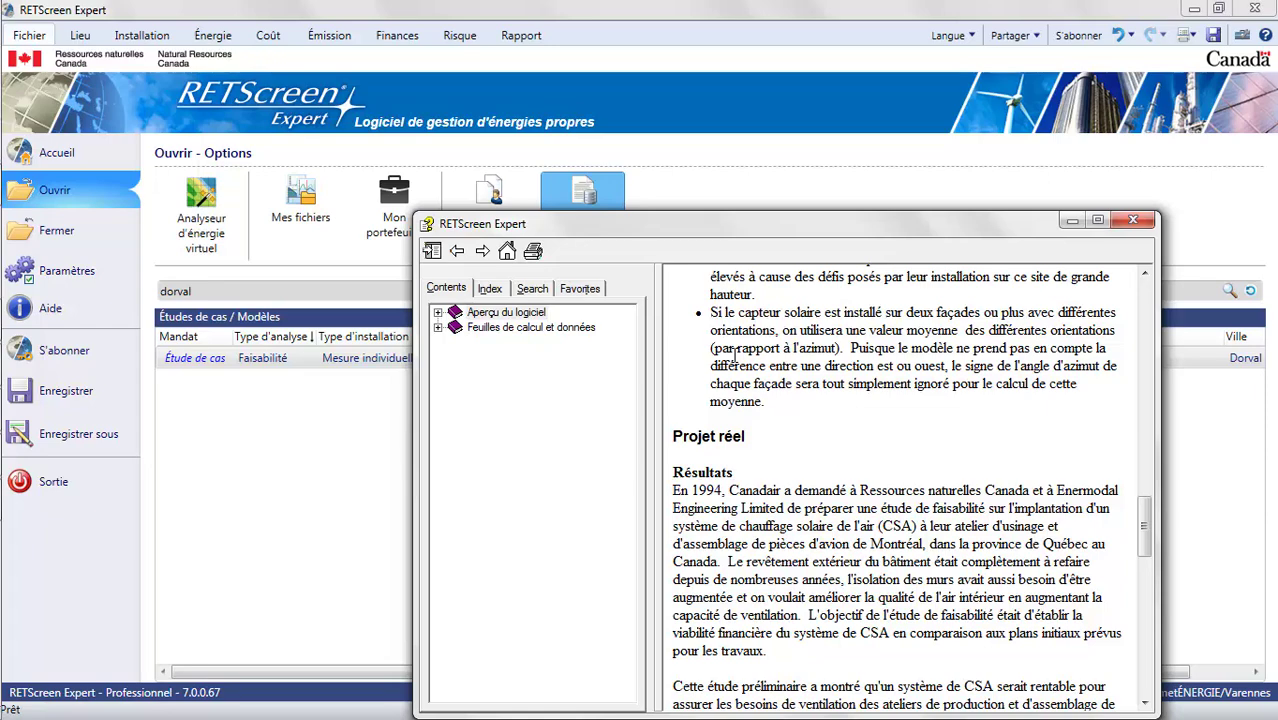
scroll(735, 355, "down", 5)
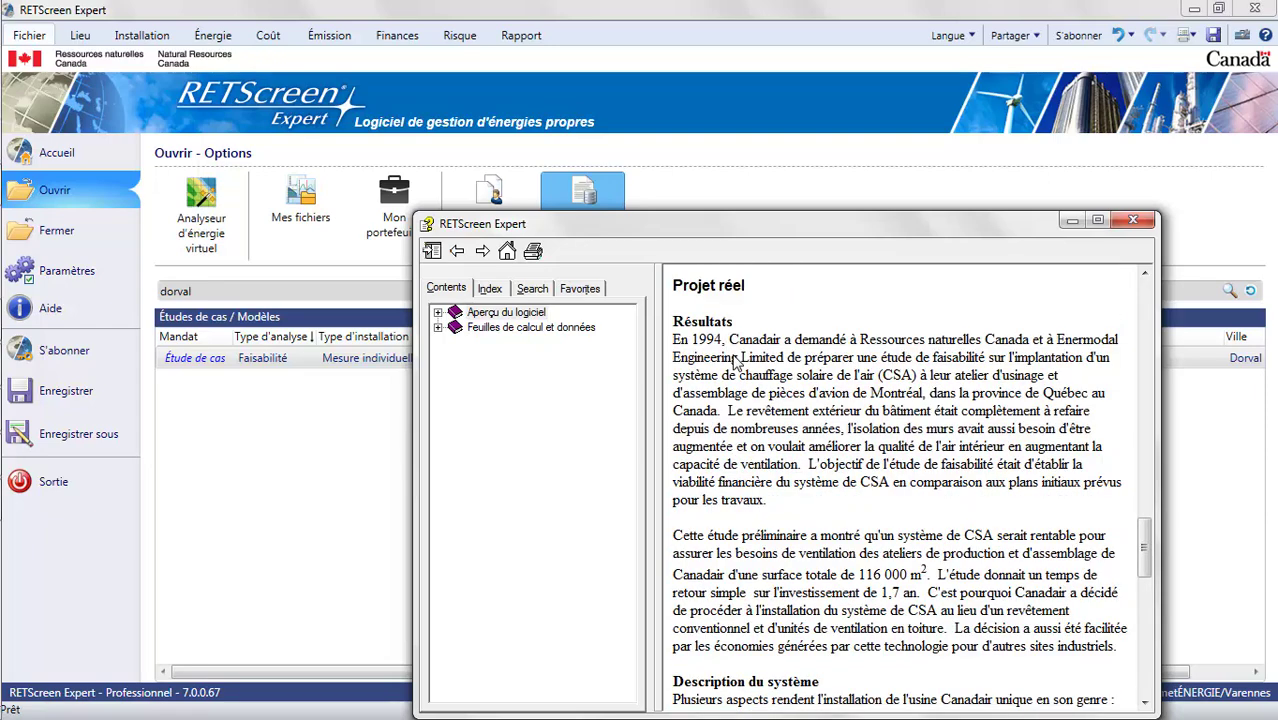
scroll(735, 360, "down", 10)
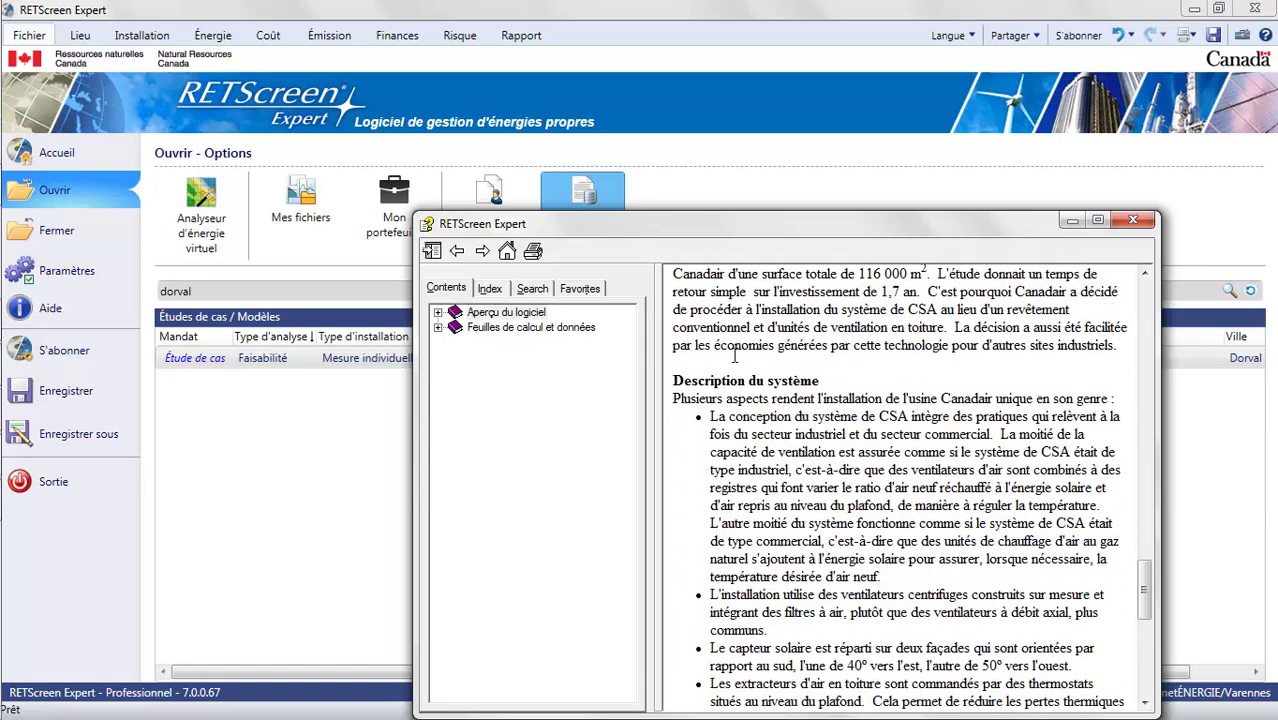
scroll(735, 355, "down", 3)
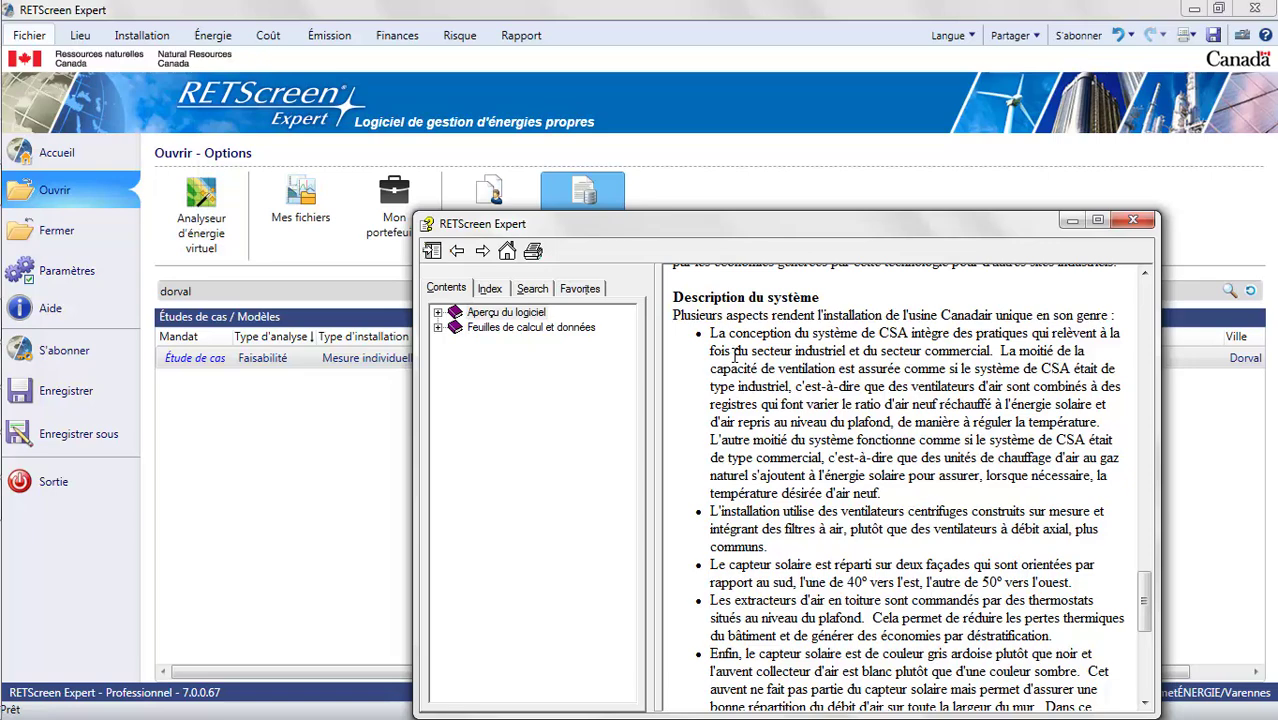
scroll(735, 352, "down", 12)
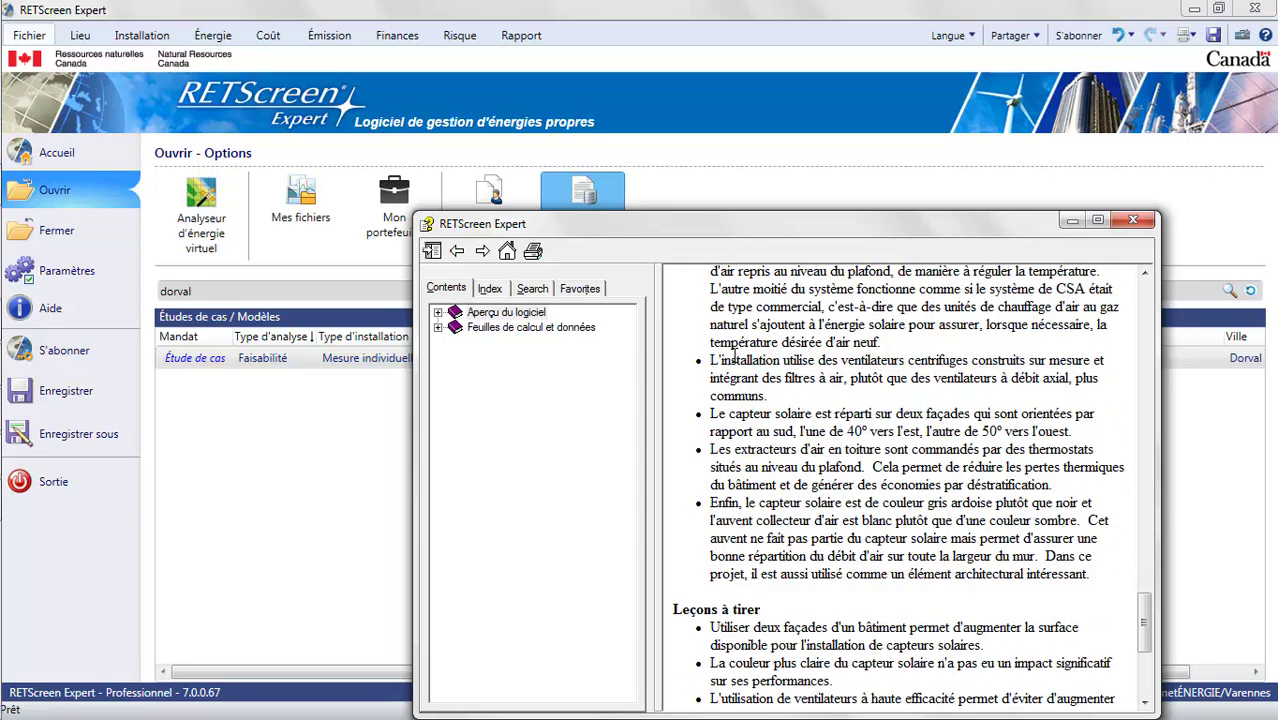
scroll(737, 362, "down", 3)
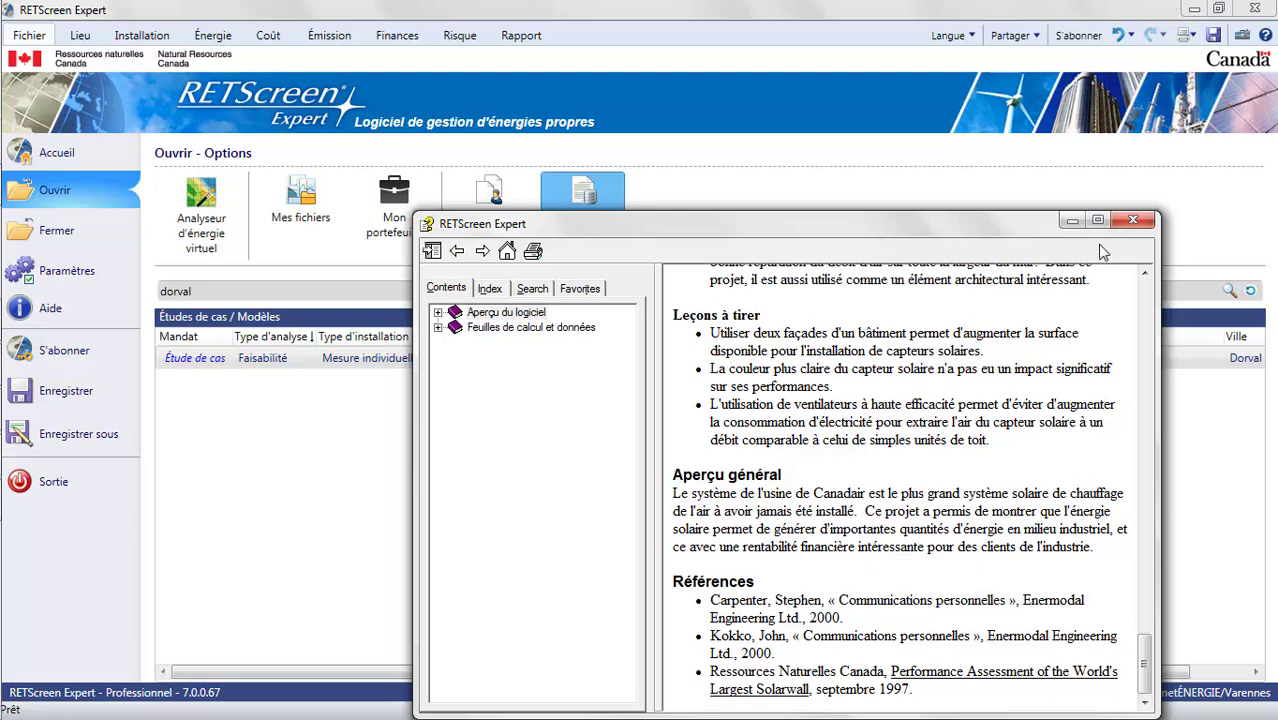
left_click(1133, 219)
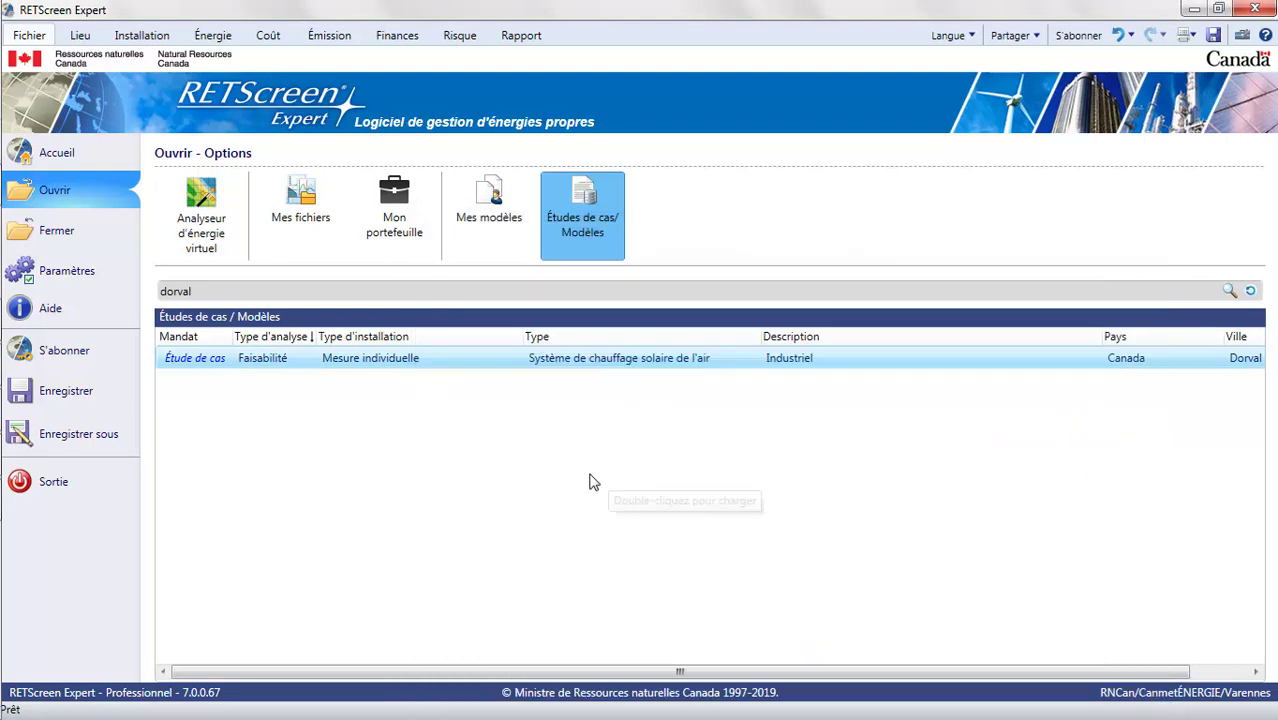
Set the facility type to Mesure individuelle and its type to Système de chauffage solaire de l'air.
left_click(82, 36)
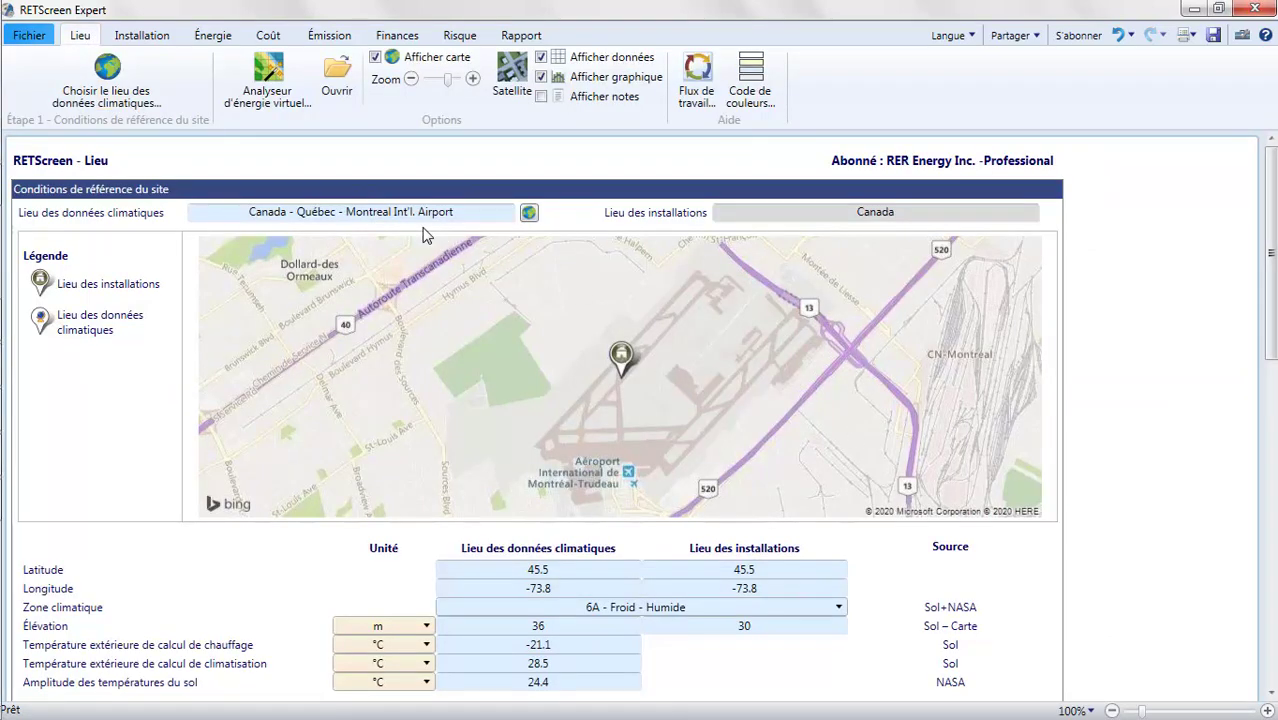
left_click(141, 36)
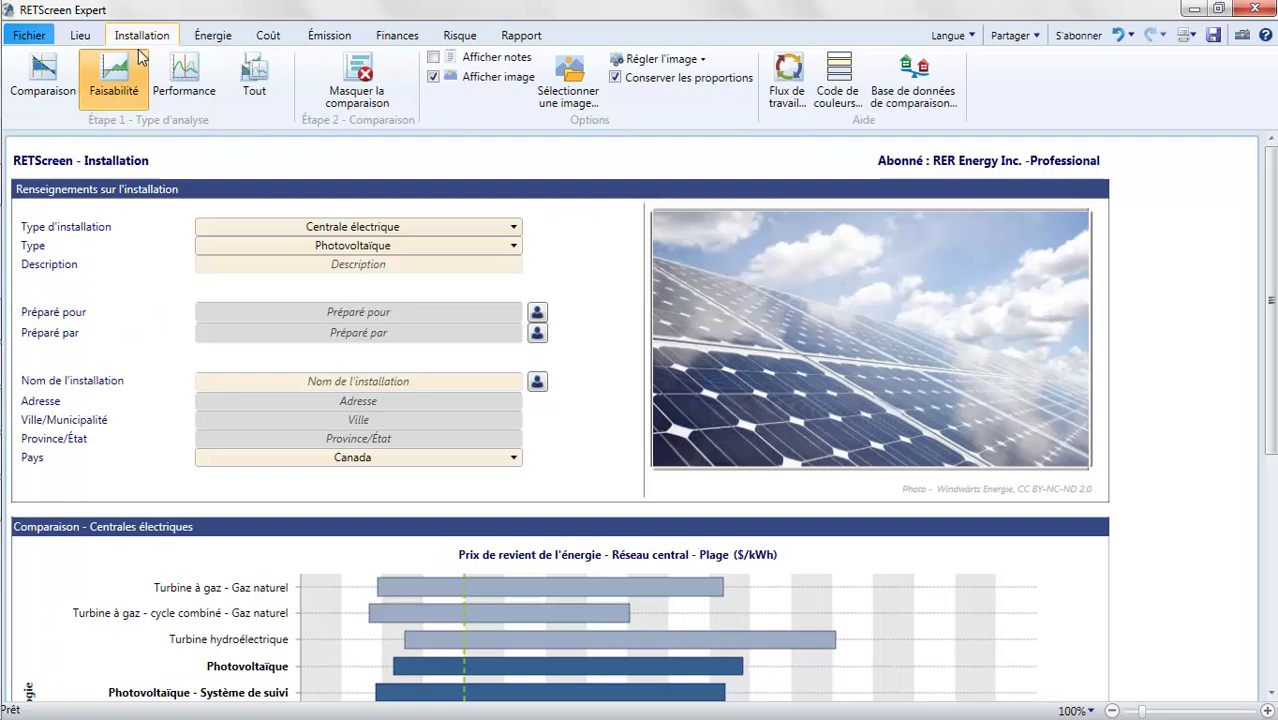
left_click(390, 227)
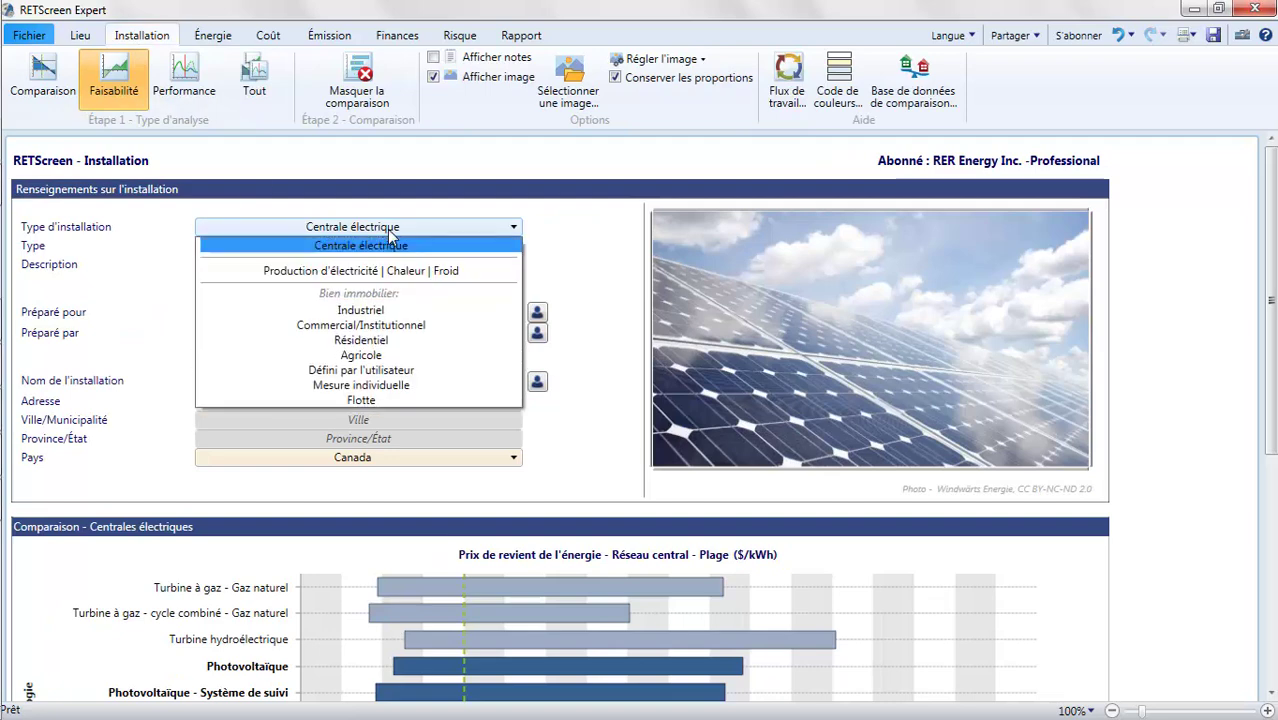
left_click(389, 386)
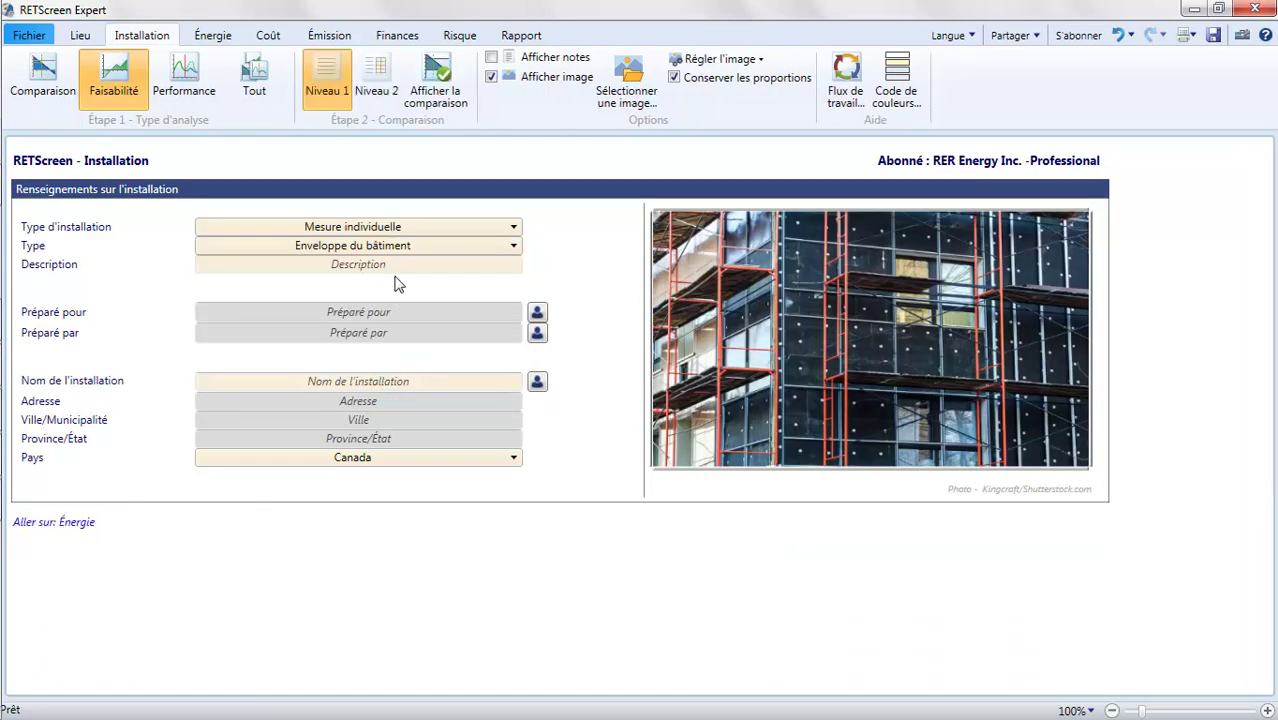
left_click(396, 250)
scroll(420, 330, "down", 4)
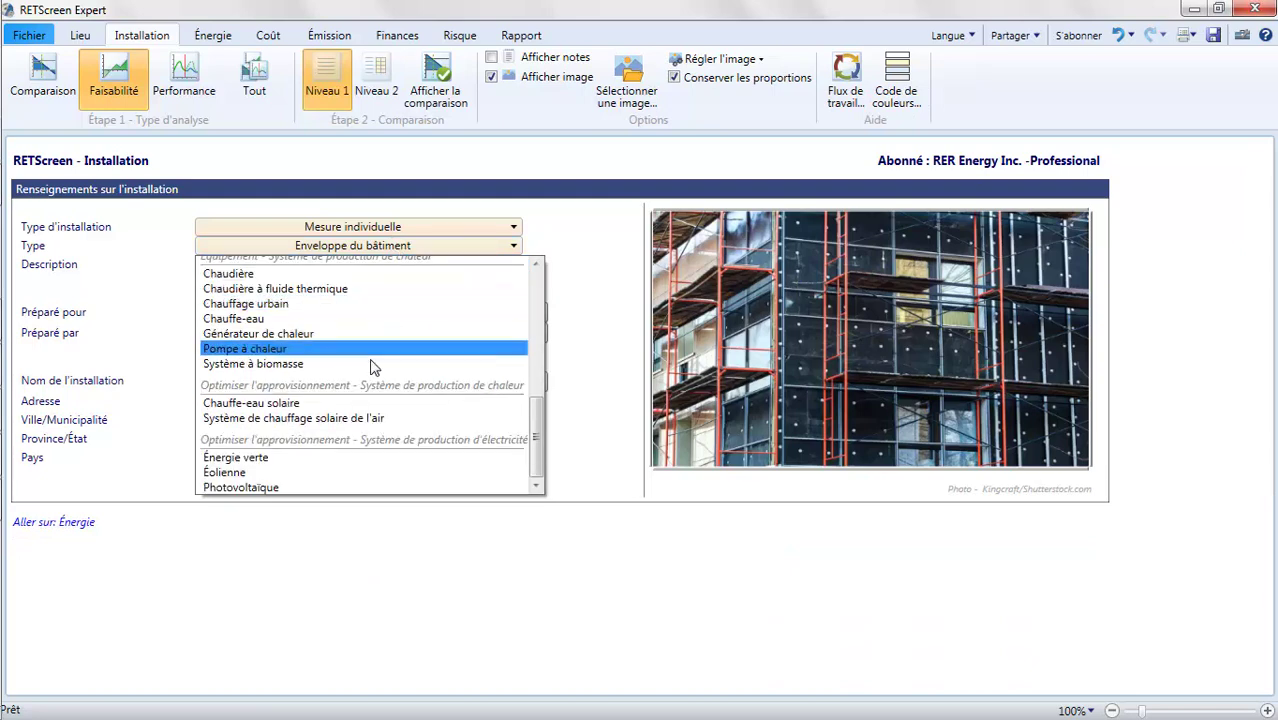
left_click(355, 418)
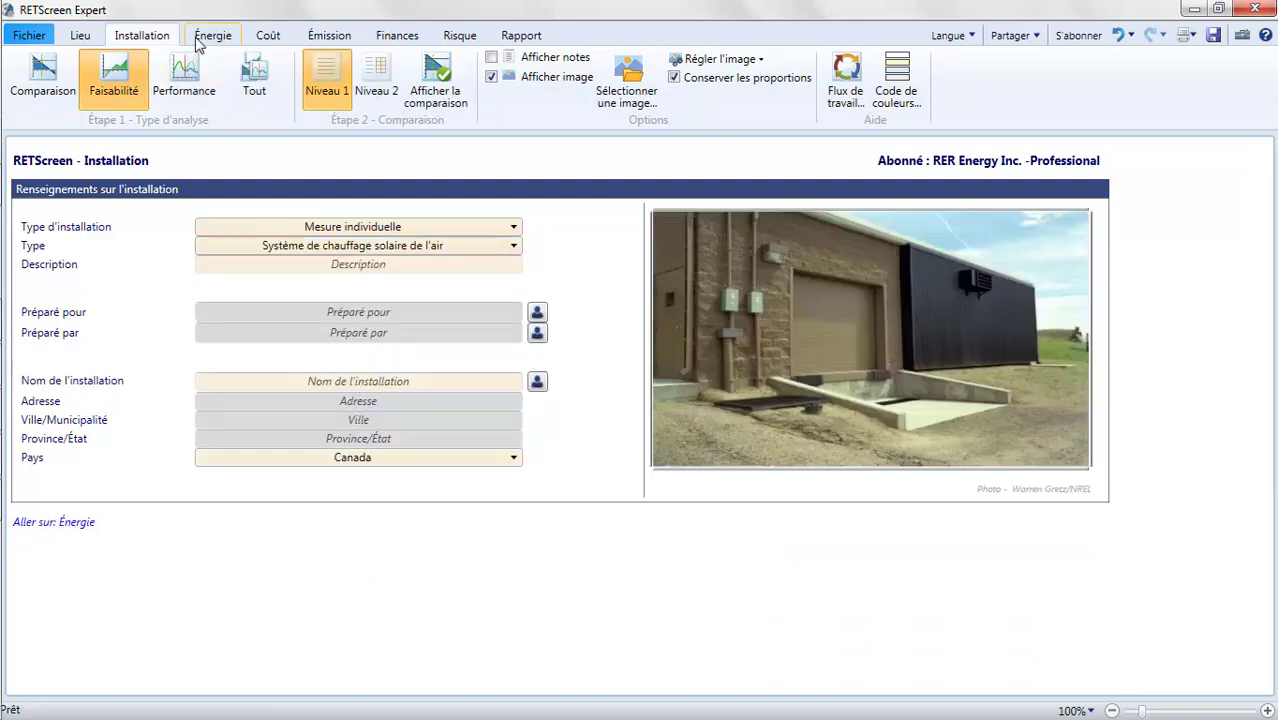
Add a heating system of the type Autre to the equipment of the energy model.
left_click(203, 38)
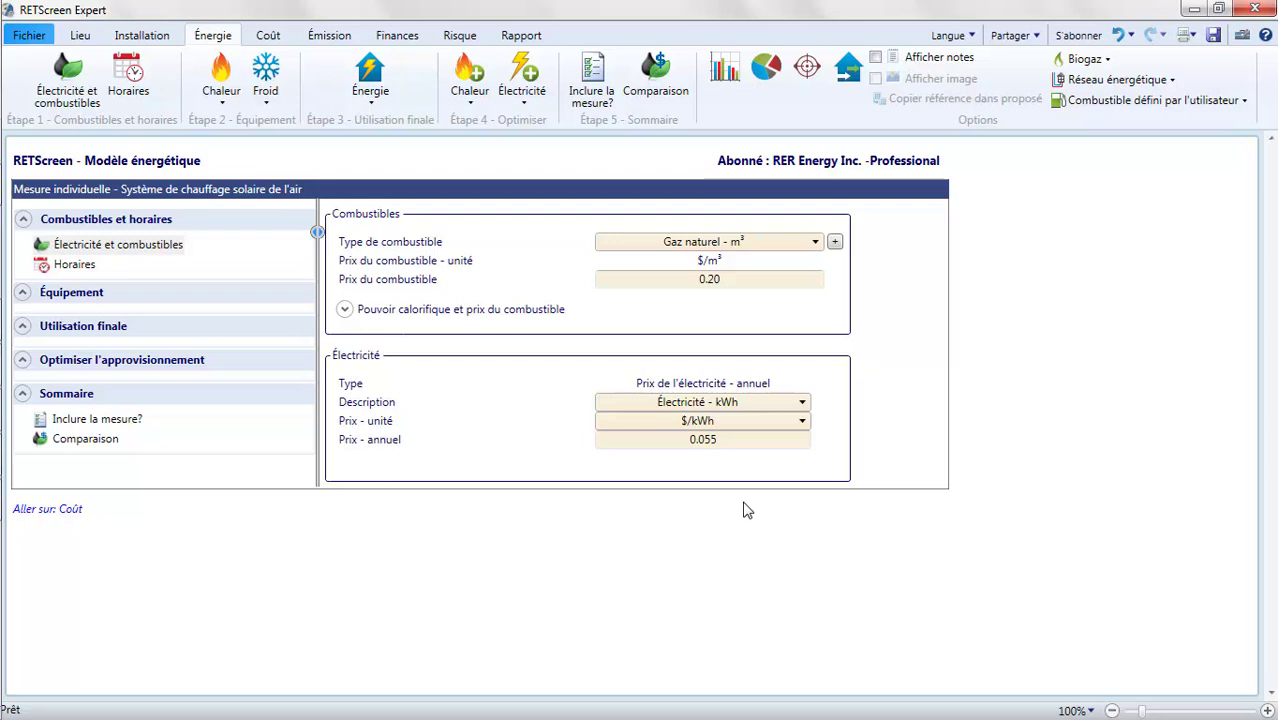
left_click(224, 102)
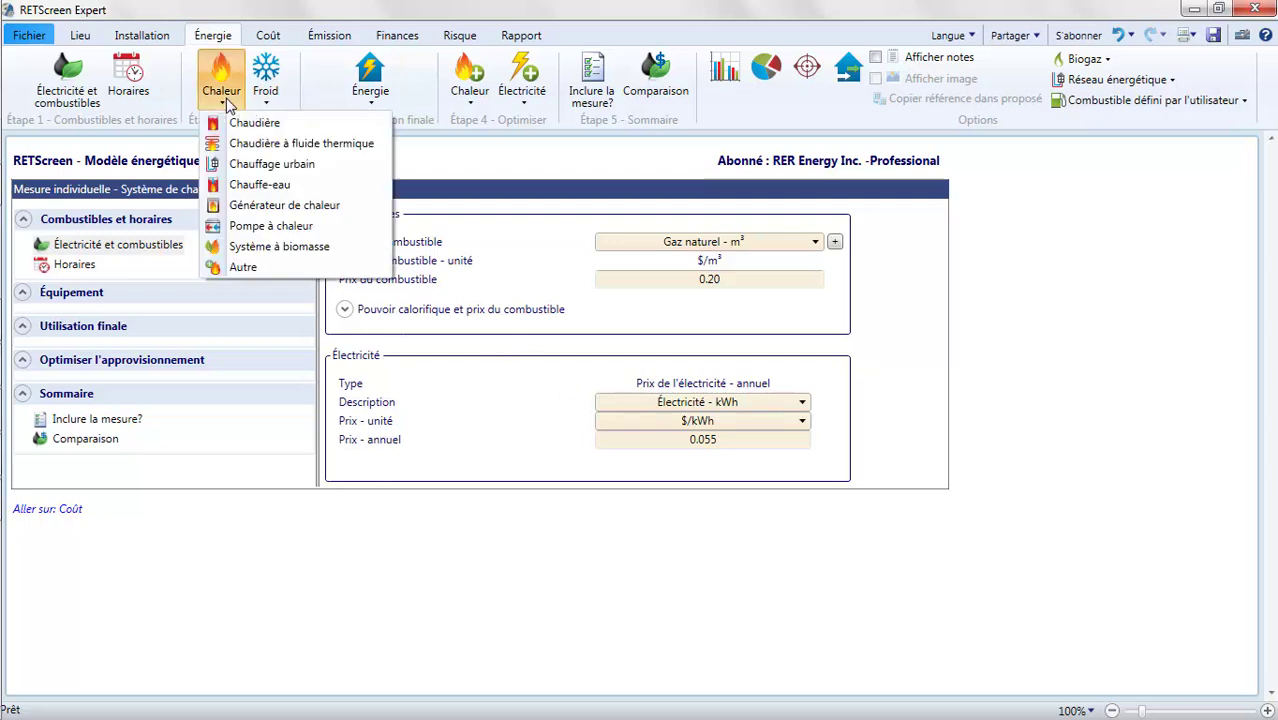
left_click(243, 268)
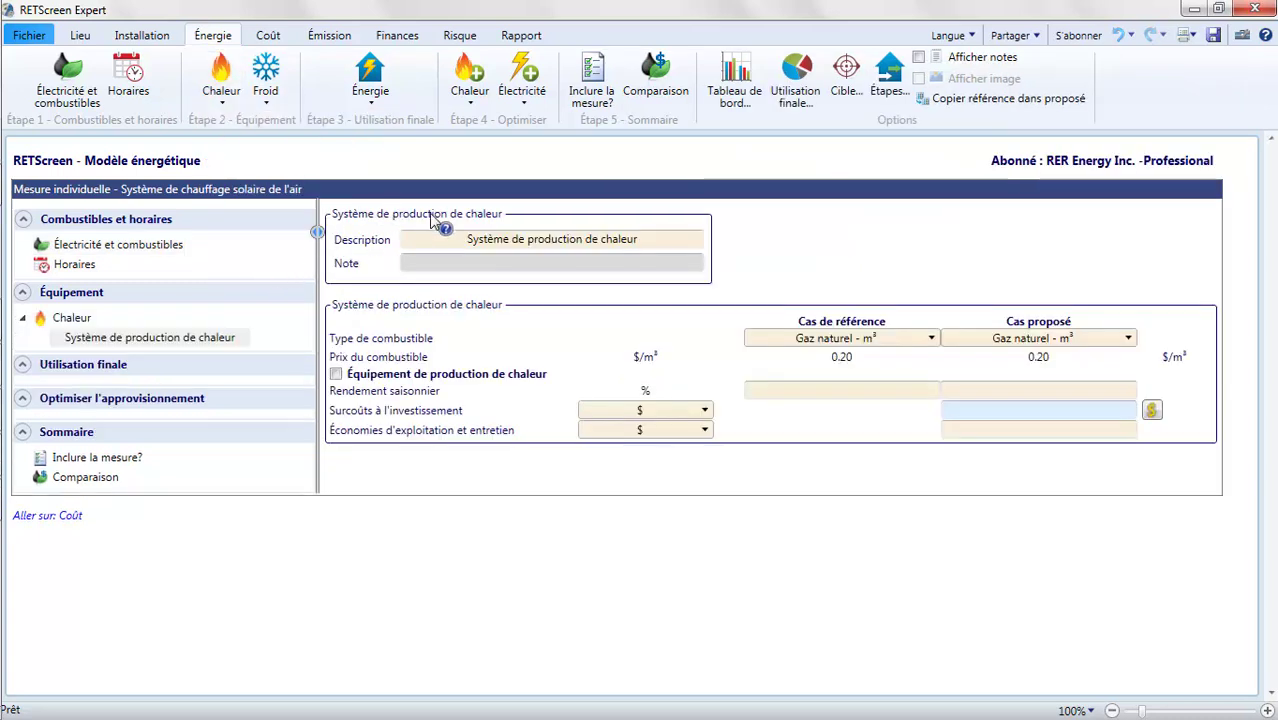
Set the heating system's seasonal efficiency to 75% for both the reference case and the proposed case.
left_click(645, 240)
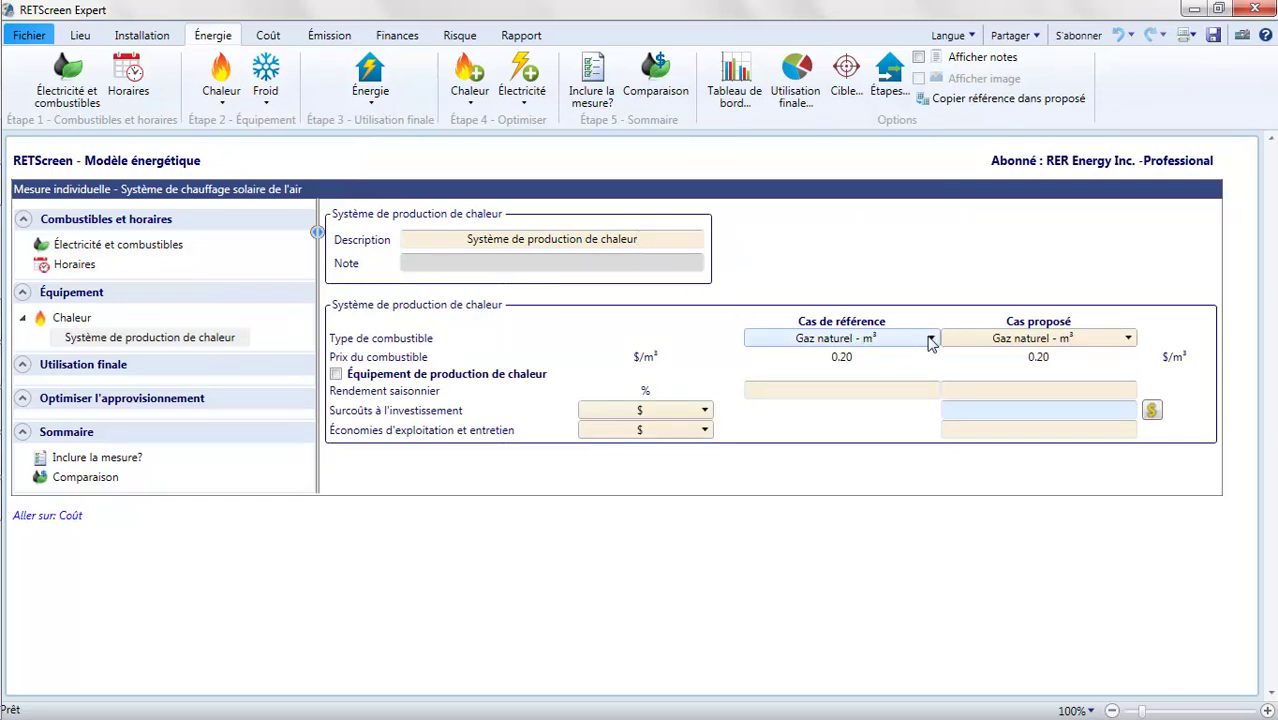
left_click(838, 391)
type("75")
left_click(1002, 392)
type("75")
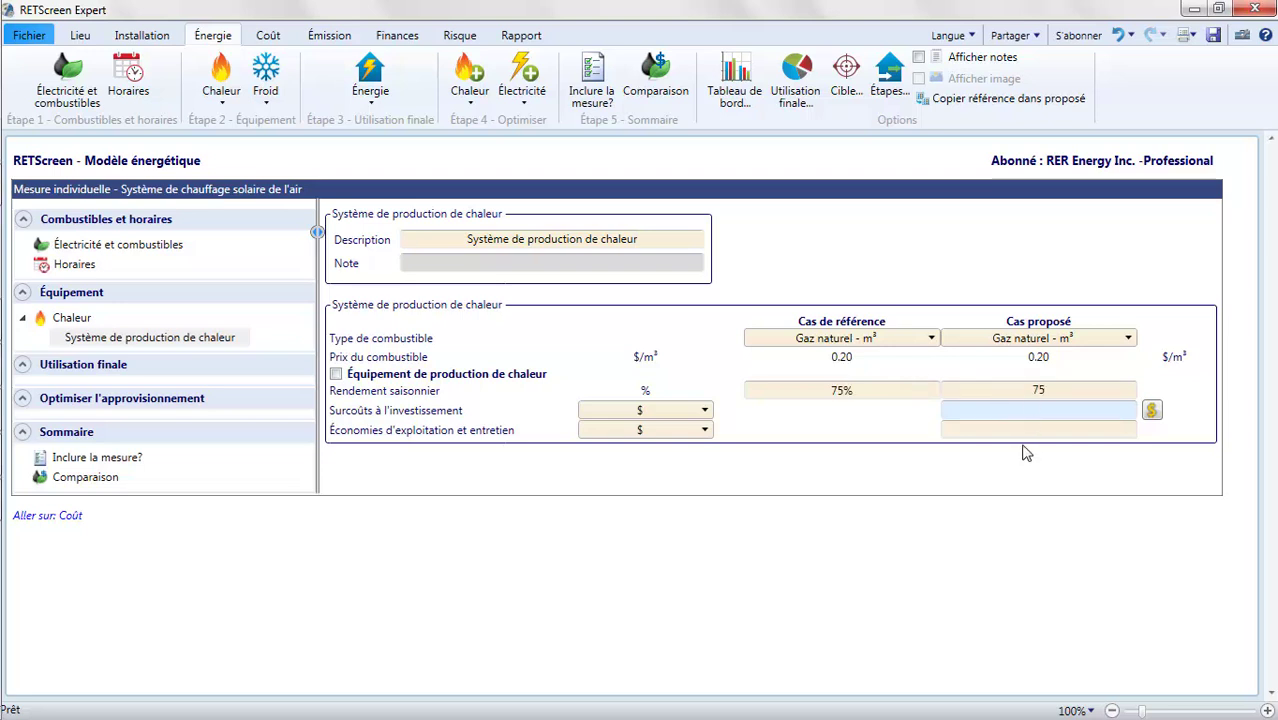
key("Return")
Add a Système de chauffage solaire de l'air to the supply optimisation, with Industriel as its facility type.
left_click(468, 88)
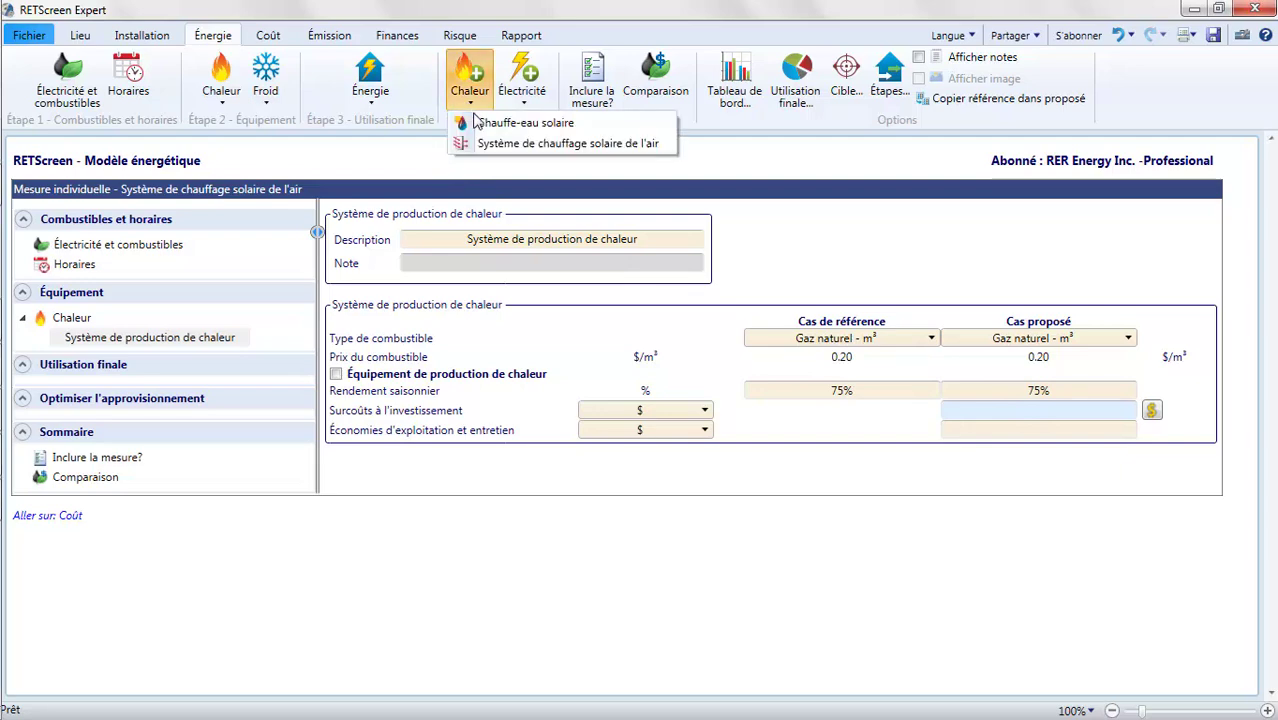
left_click(497, 145)
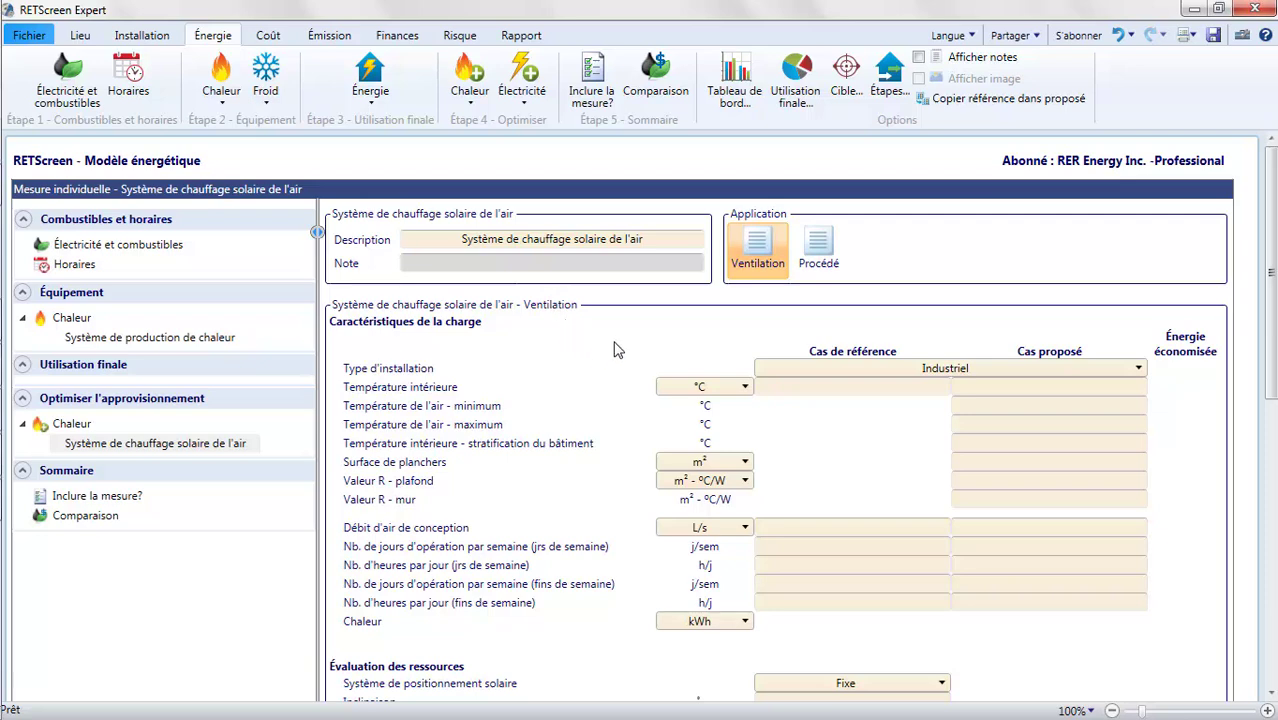
left_click(883, 370)
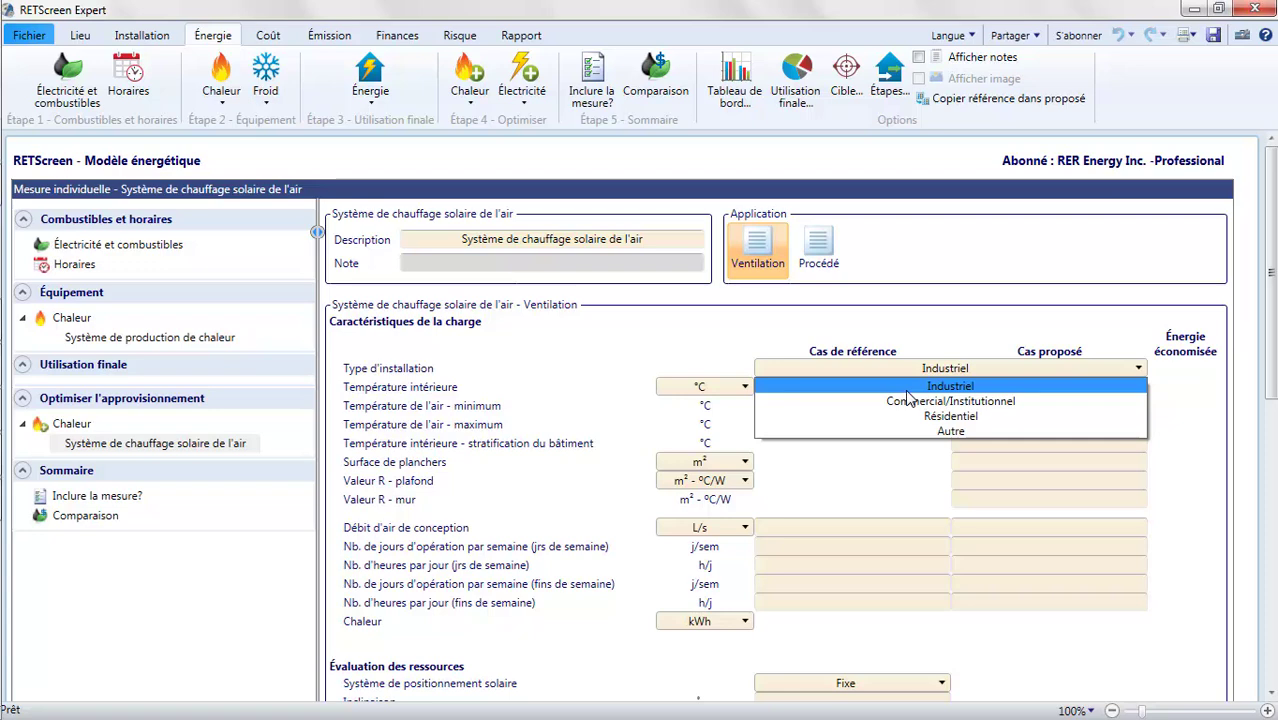
left_click(1045, 390)
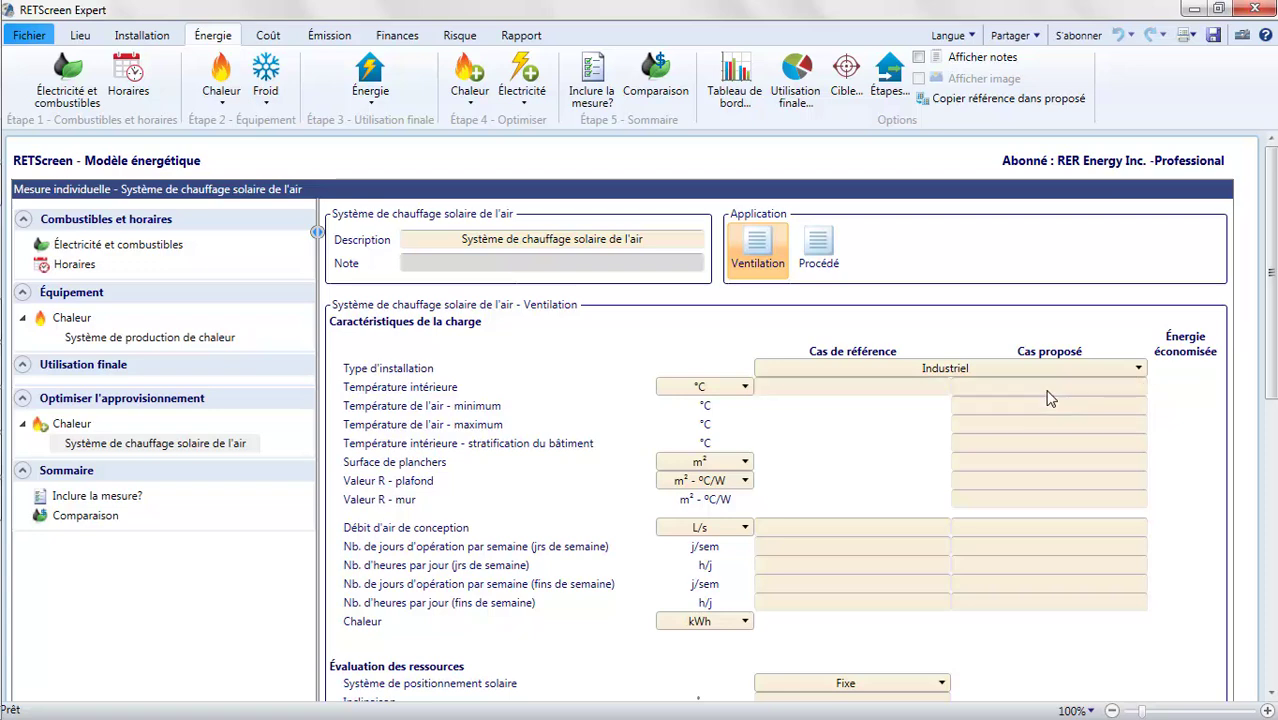
Set the indoor temperature to 21 °C for the reference and proposed cases, and the minimum air temperature to 15 °C.
left_click(930, 389)
type("21")
left_click(1035, 389)
type("21")
left_click(1033, 406)
type("15")
key("Return")
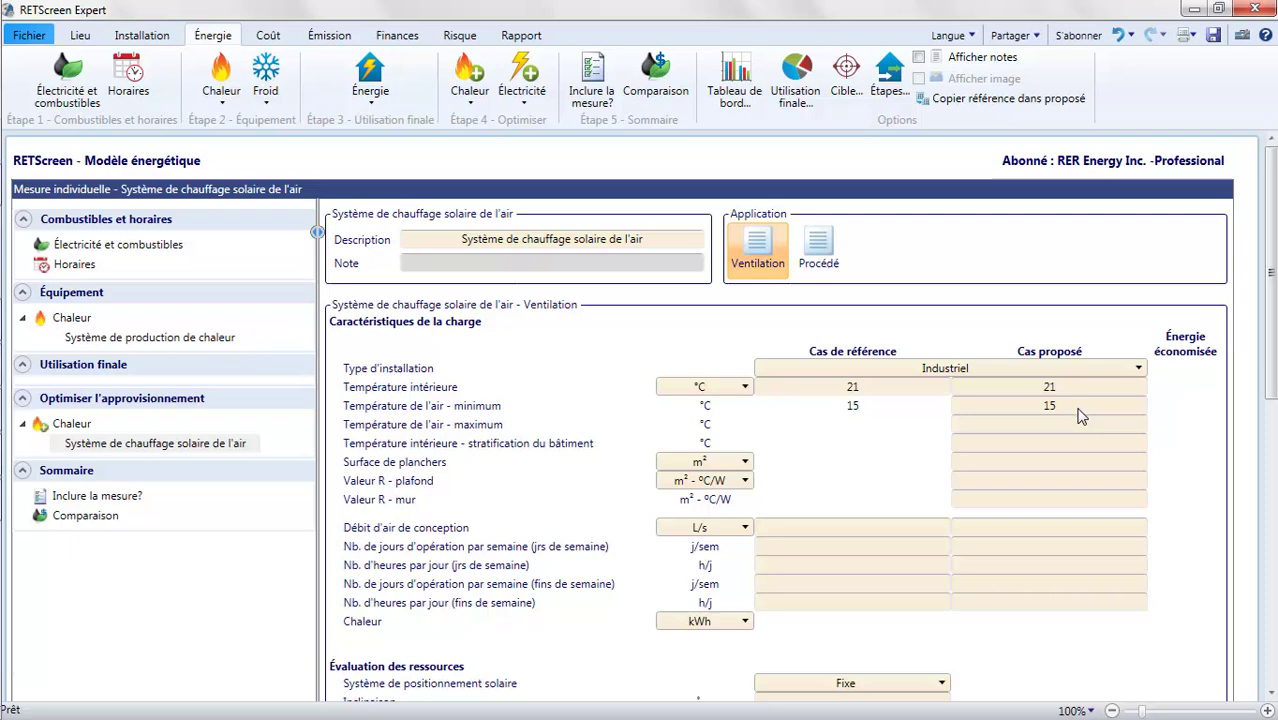
Set the proposed case's maximum air temperature to 20 °C, the building's temperature stratification to 1 °C and the floor area to 116,000 m².
left_click(1073, 428)
type("20")
left_click(1177, 436)
left_click(1060, 443)
type("1")
type("116,0")
type("000")
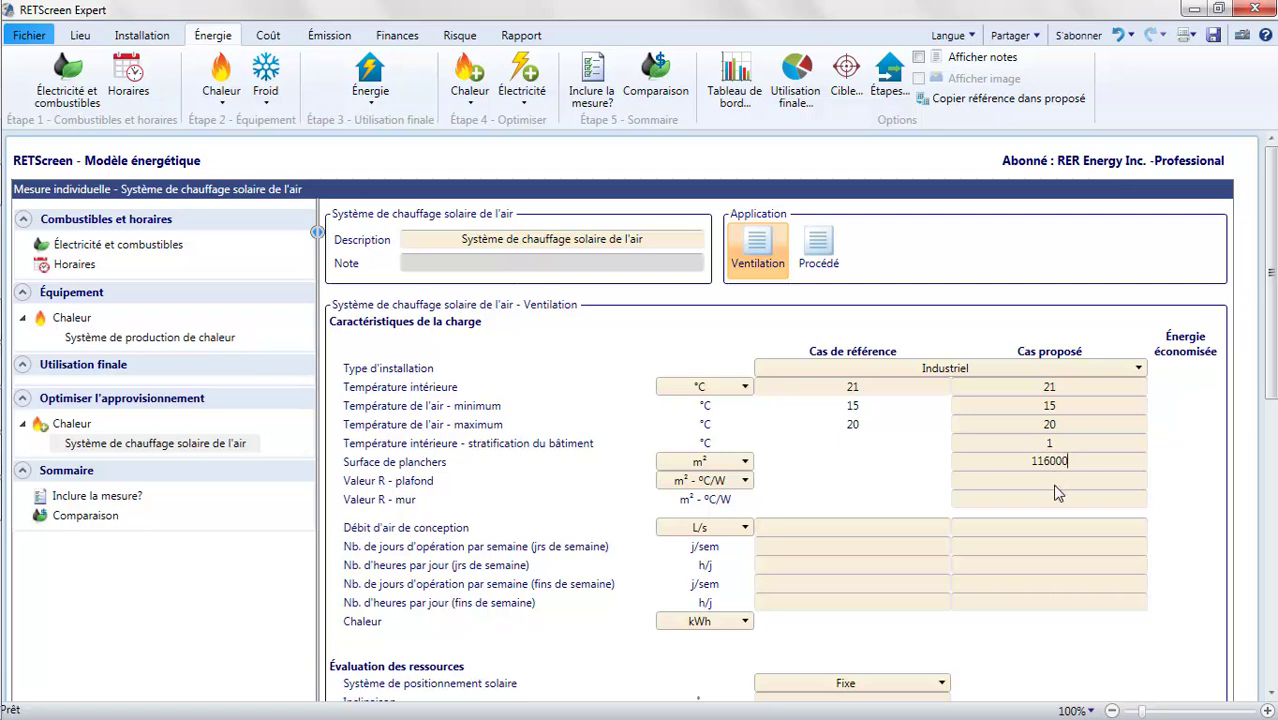
Set the proposed case's R-values to 1.5 m² - °C/W for the ceiling and 1 m² - °C/W for the wall.
left_click(1054, 484)
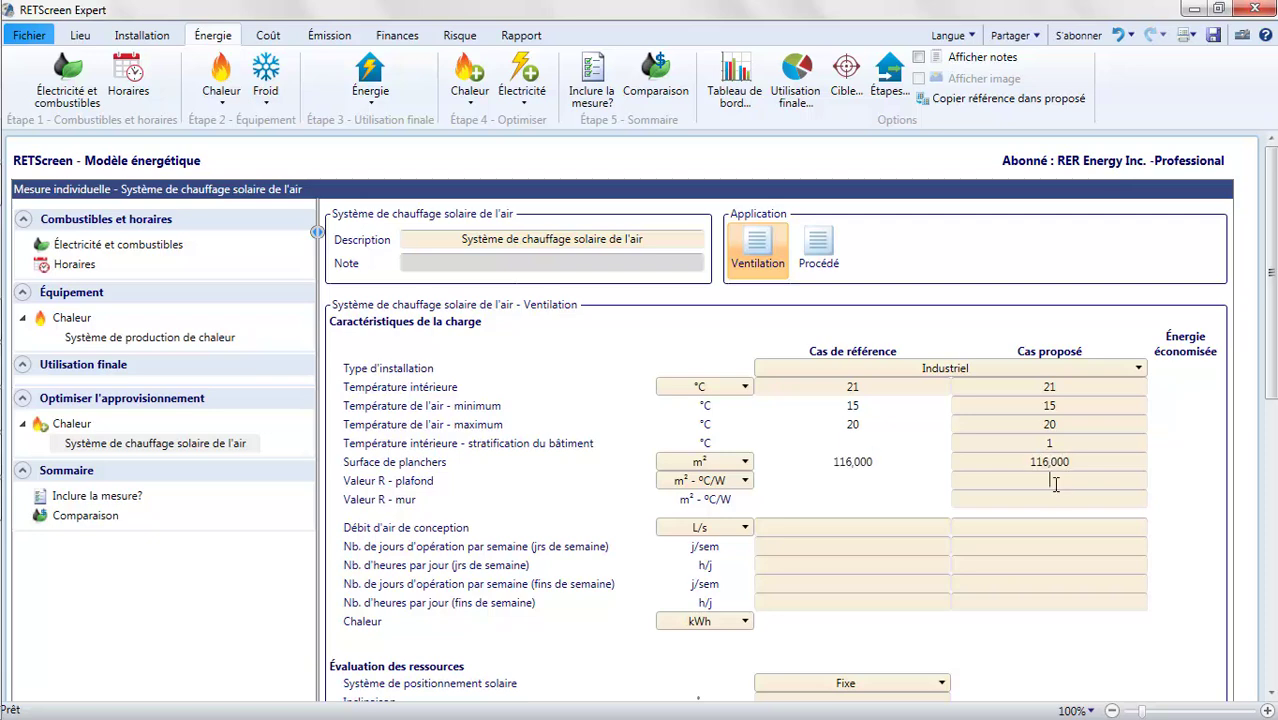
left_click(745, 484)
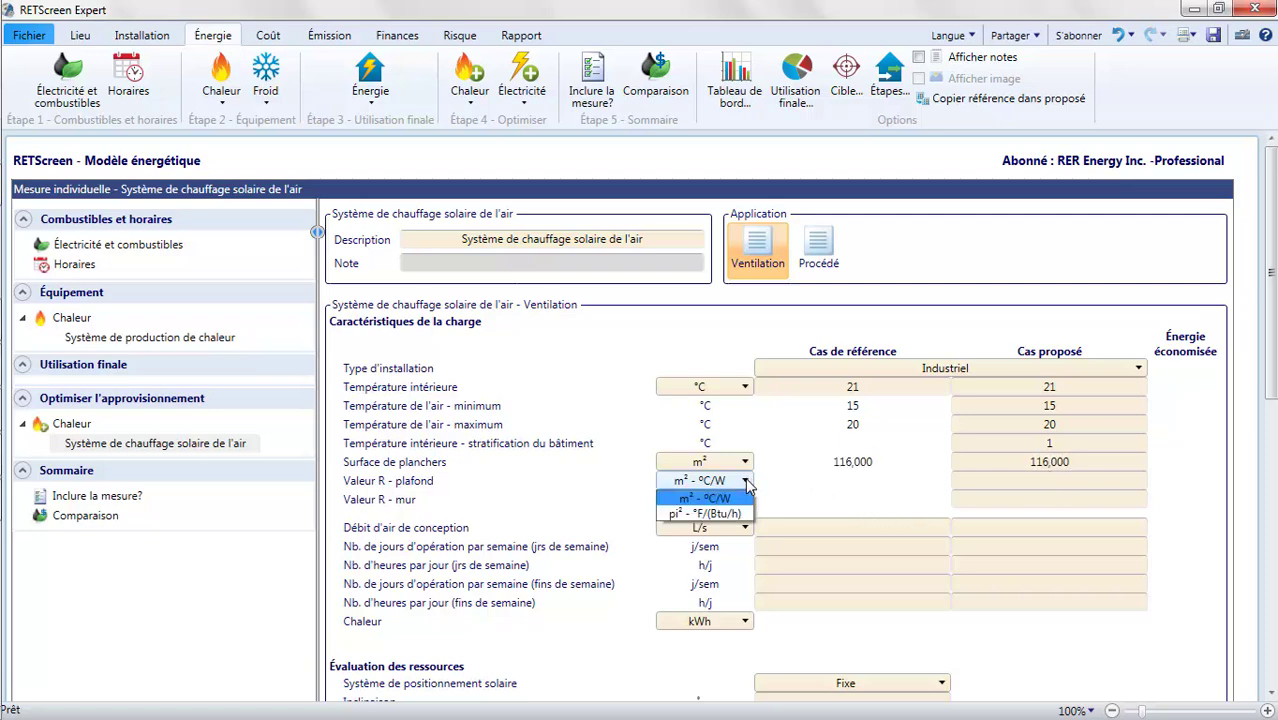
left_click(705, 490)
left_click(1048, 481)
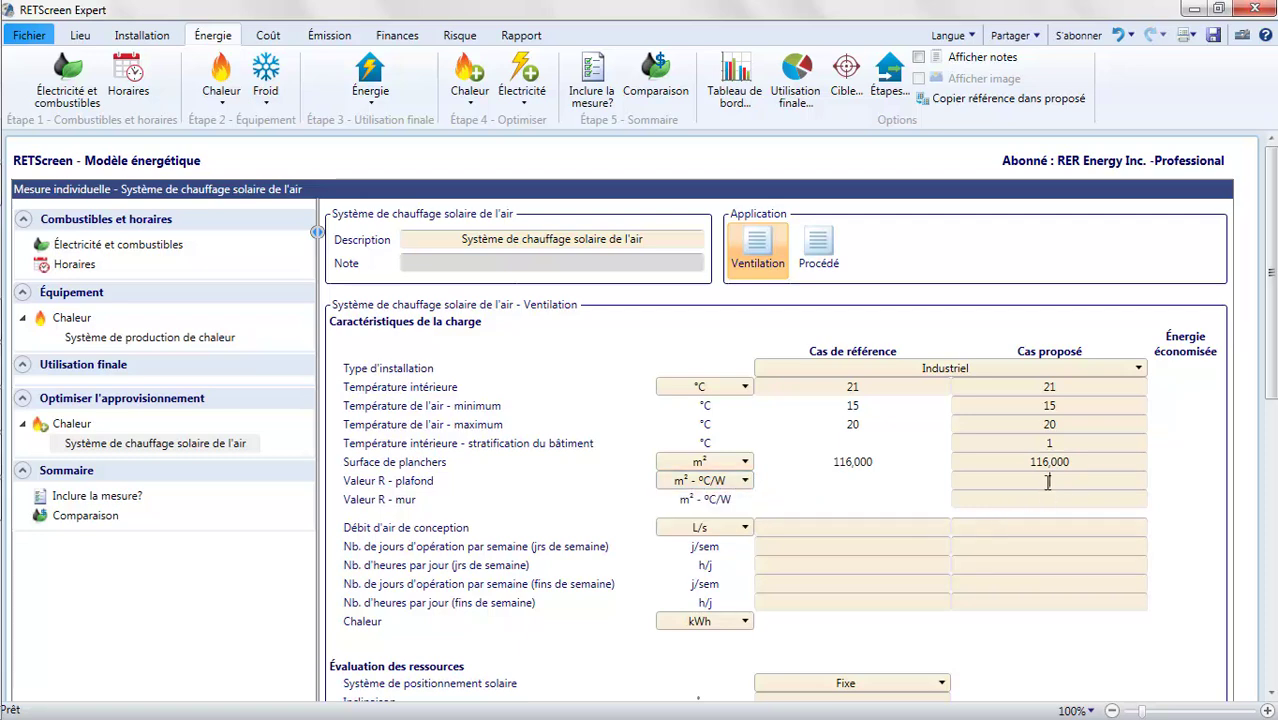
type("15")
left_click(1050, 503)
Switch the unit of the ceiling and wall R-values to pi² - °F/(Btu/h).
left_click(746, 482)
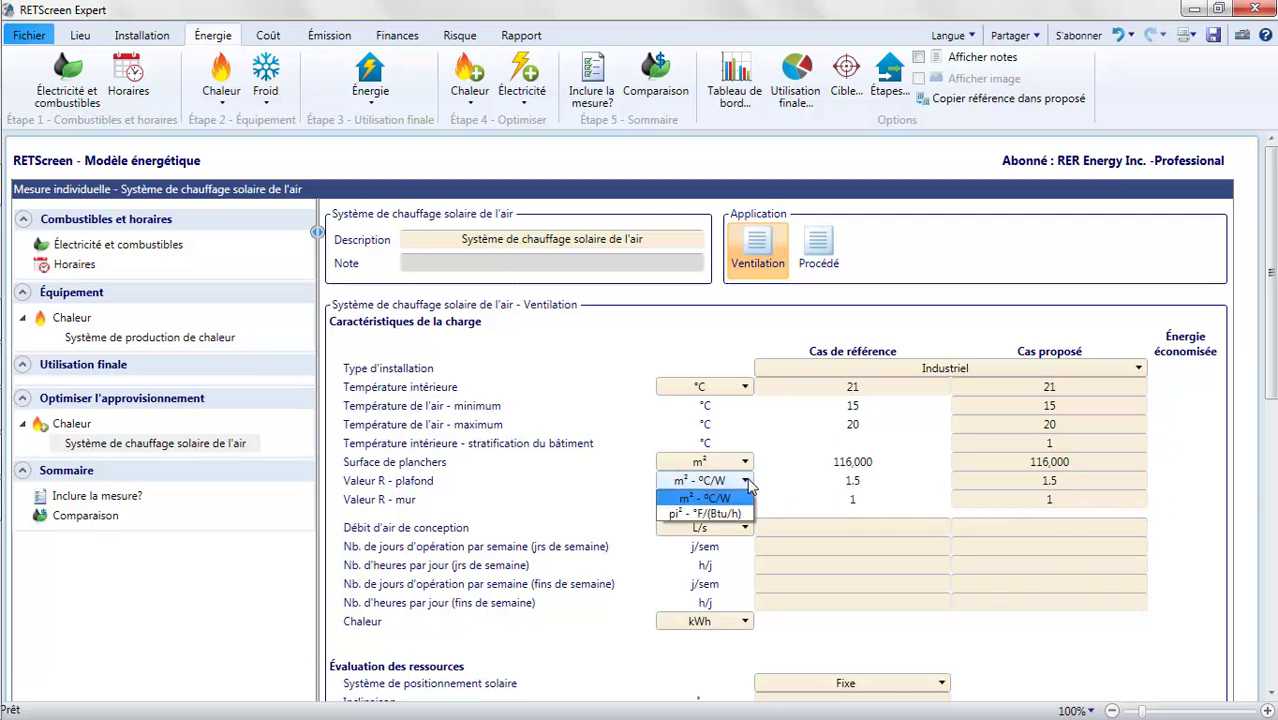
left_click(743, 513)
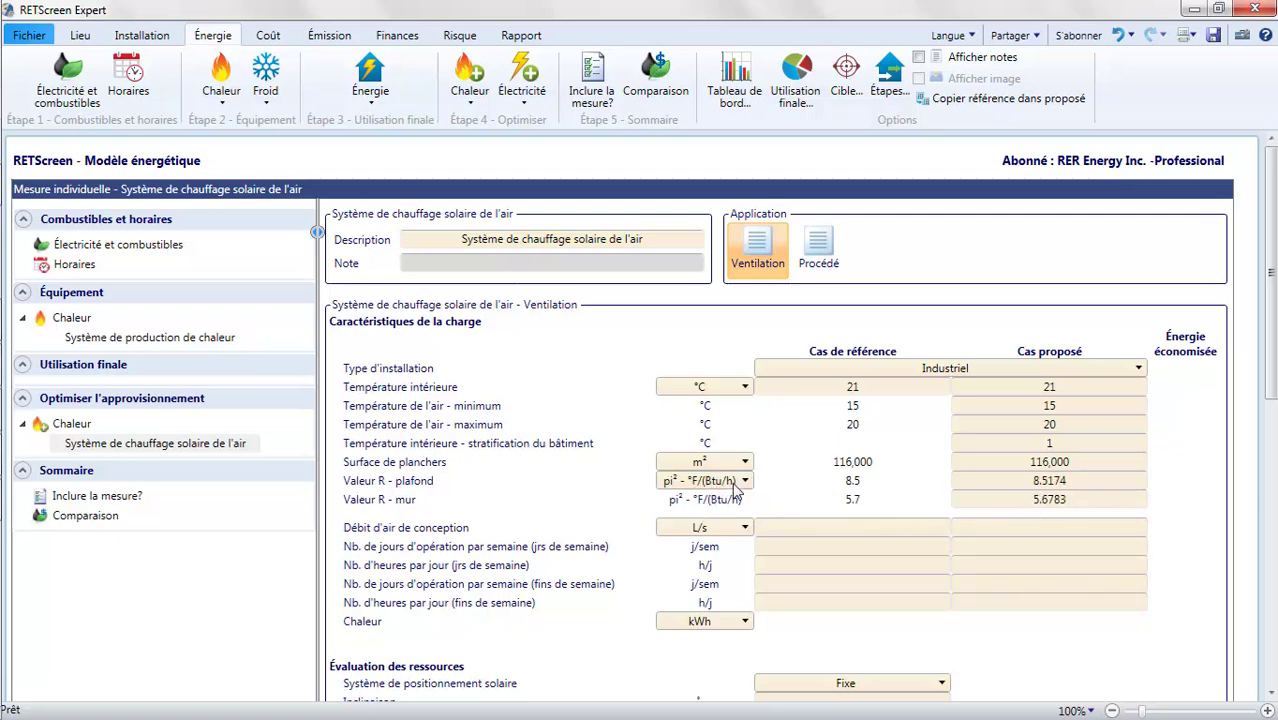
left_click(738, 483)
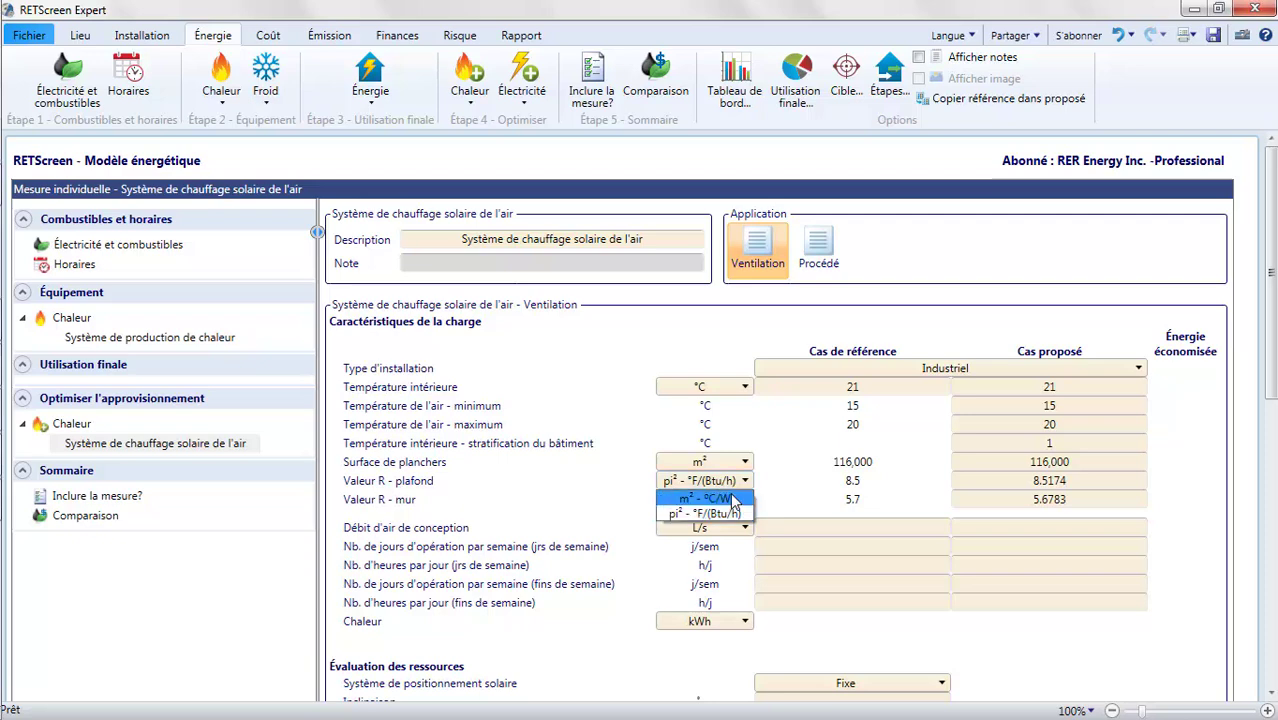
left_click(733, 500)
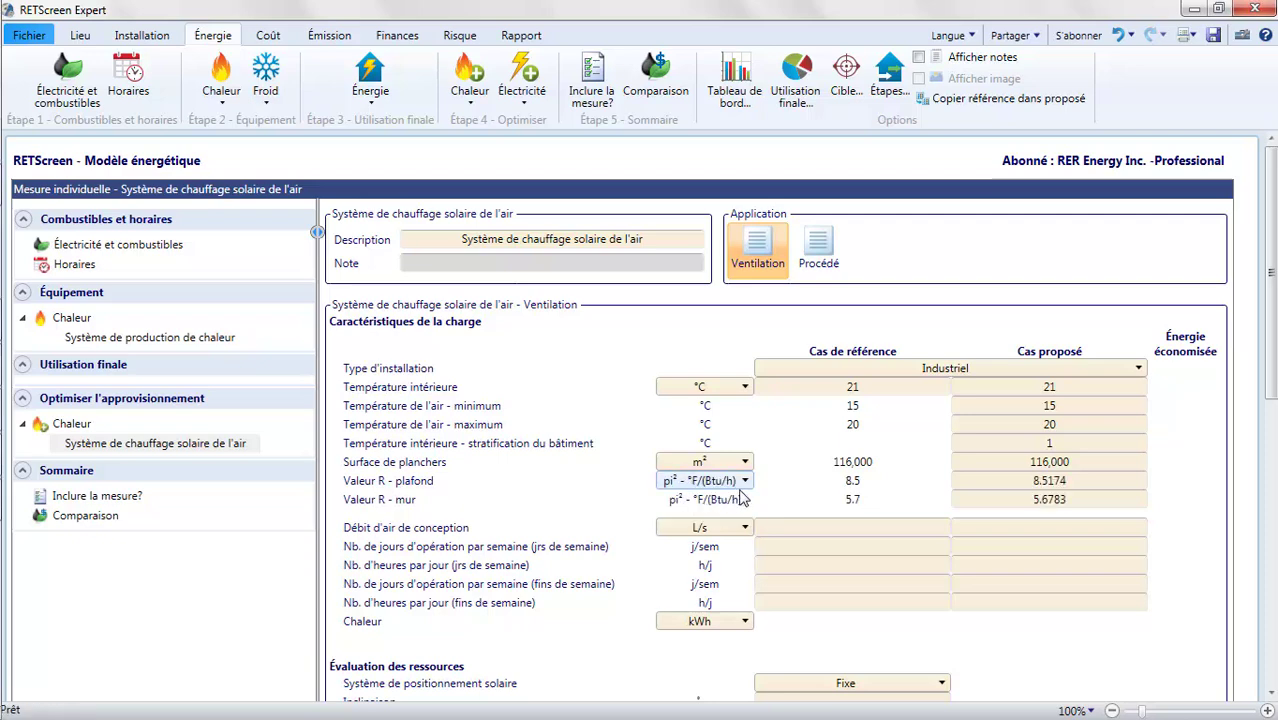
Set the reference case's design airflow to 1,000,000 m³/h, using m³/h as the airflow unit.
scroll(1268, 300, "down", 2)
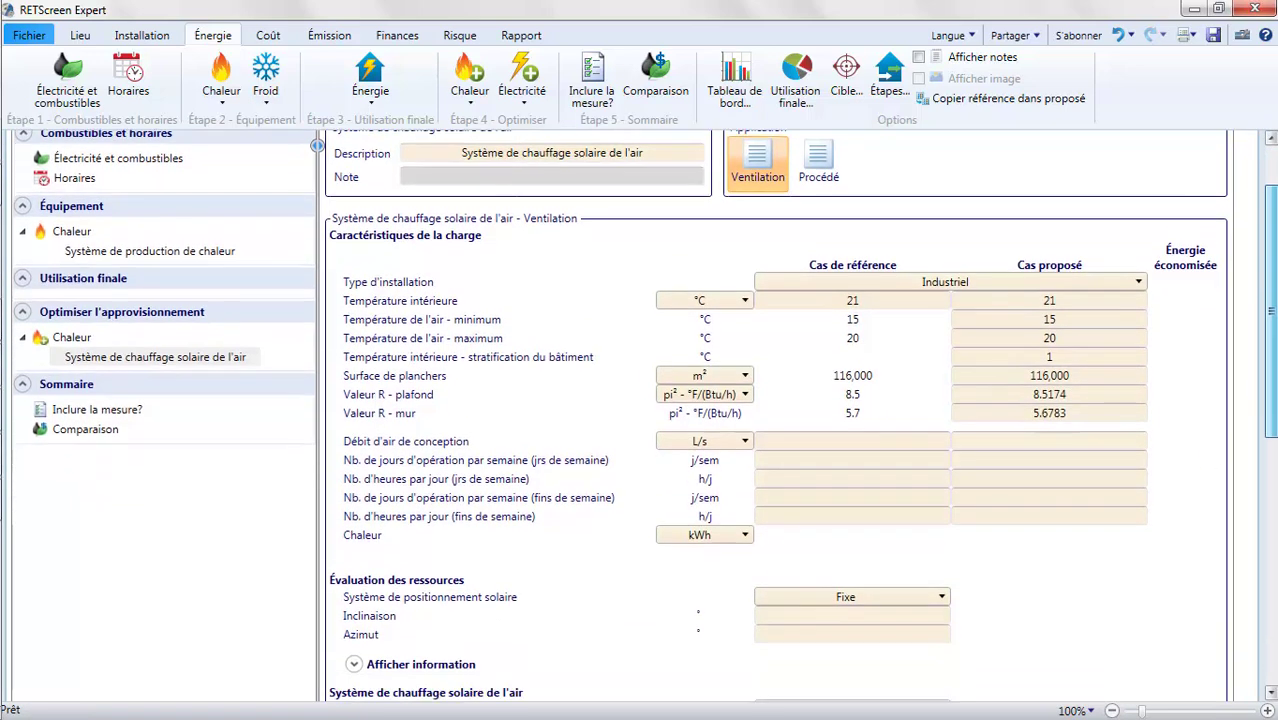
scroll(644, 415, "down", 6)
scroll(644, 415, "up", 4)
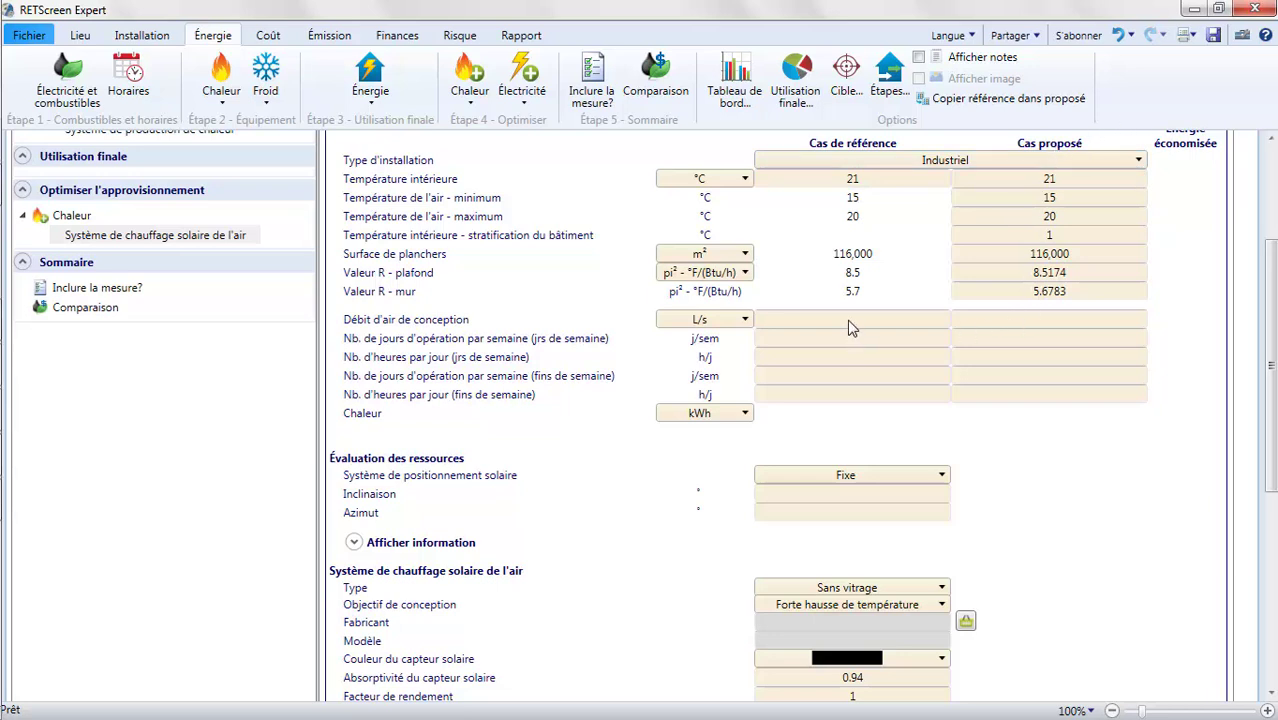
left_click(743, 324)
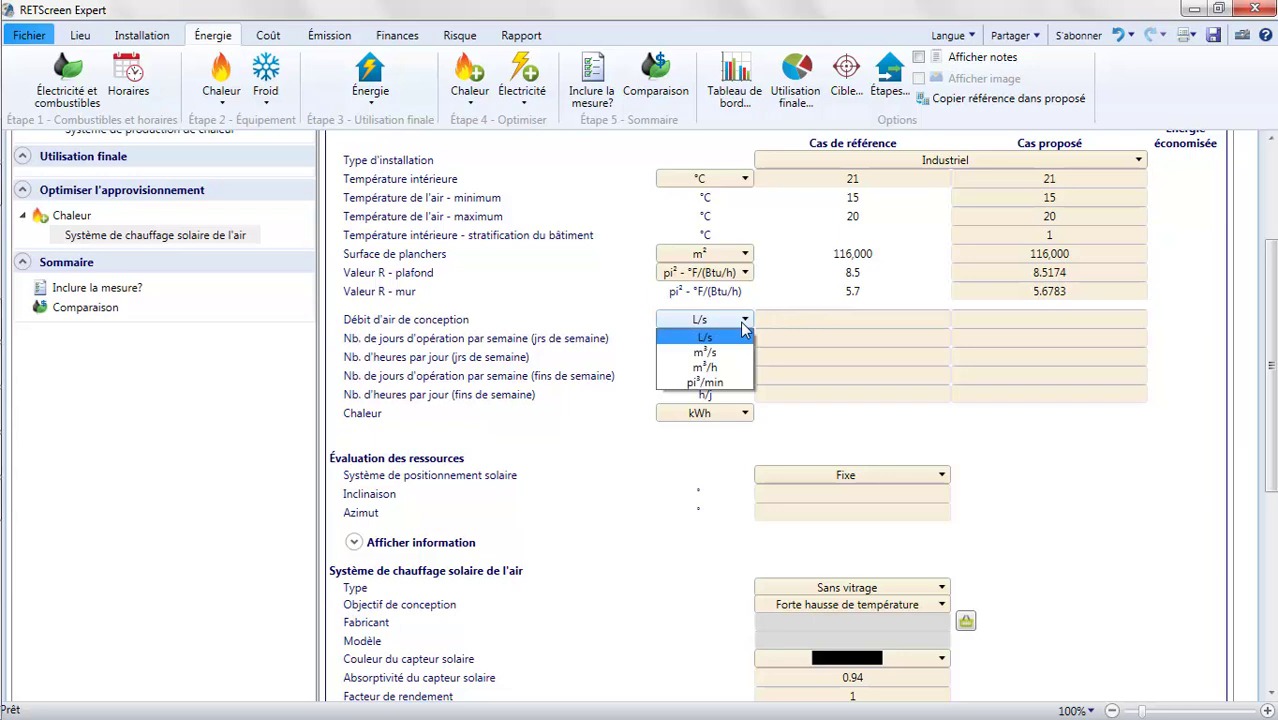
left_click(717, 373)
left_click(845, 322)
type("1")
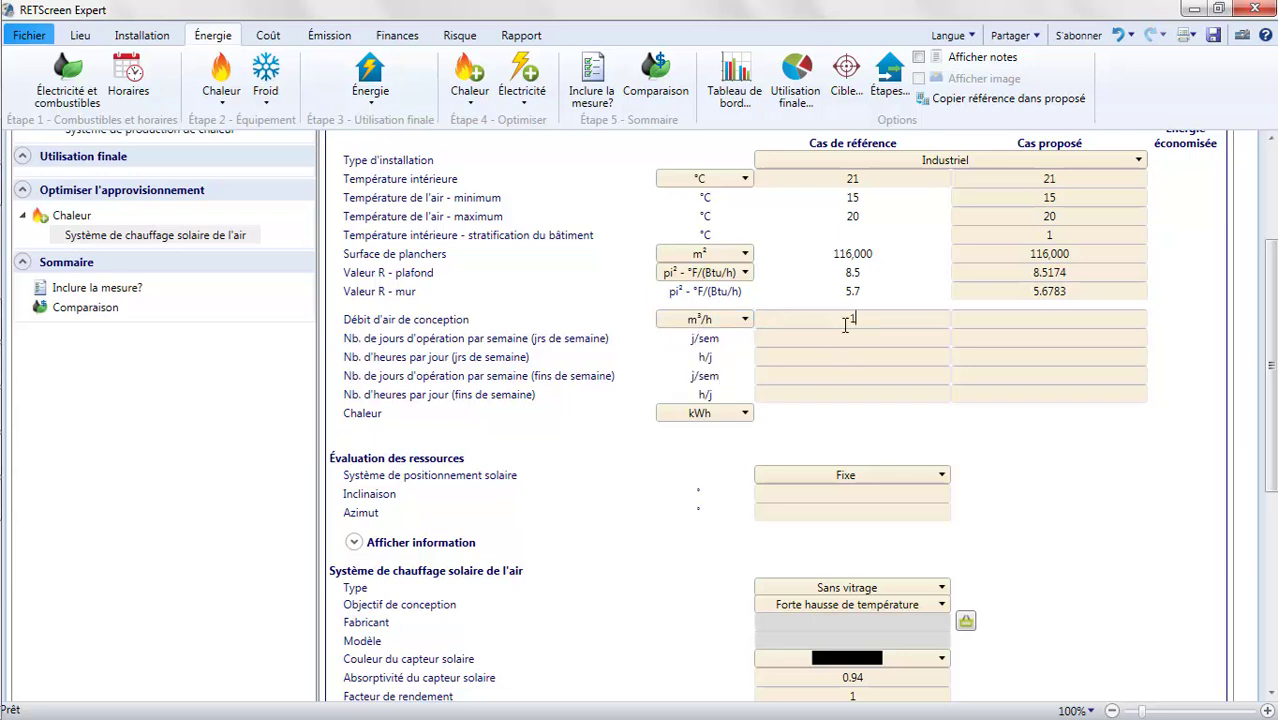
type("000000")
Set the reference case's operation to 5 weekdays and 2 weekend days per week, at 24 hours per day for both.
left_click(852, 337)
type("5")
left_click(852, 356)
type("24")
left_click(850, 377)
type("2")
left_click(850, 393)
type("24")
left_click(866, 441)
Set the slope of the fixed solar positioning system to 90° and its azimuth to 45°.
left_click(845, 476)
left_click(845, 480)
left_click(875, 495)
type("90")
left_click(864, 511)
left_click(864, 510)
type("45")
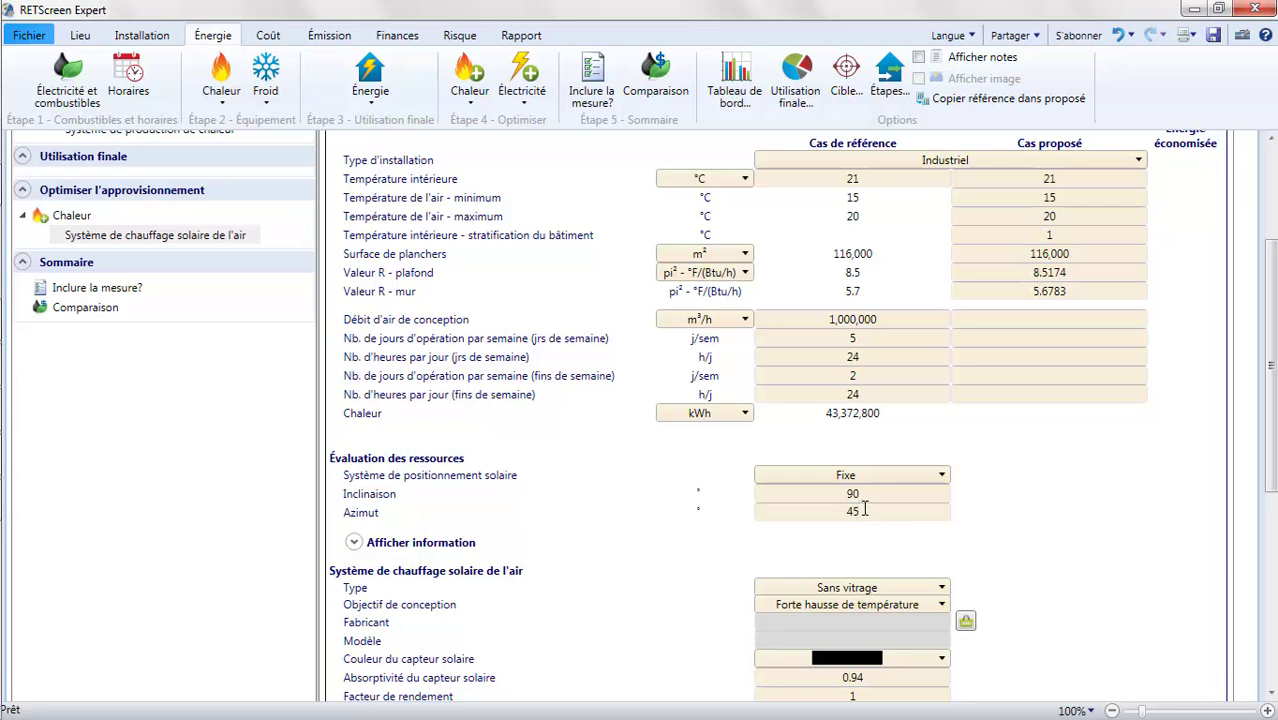
left_click(867, 538)
Set the reference case's monthly utilisation to 50% for May and September and to 0% for June, July and August.
left_click(355, 543)
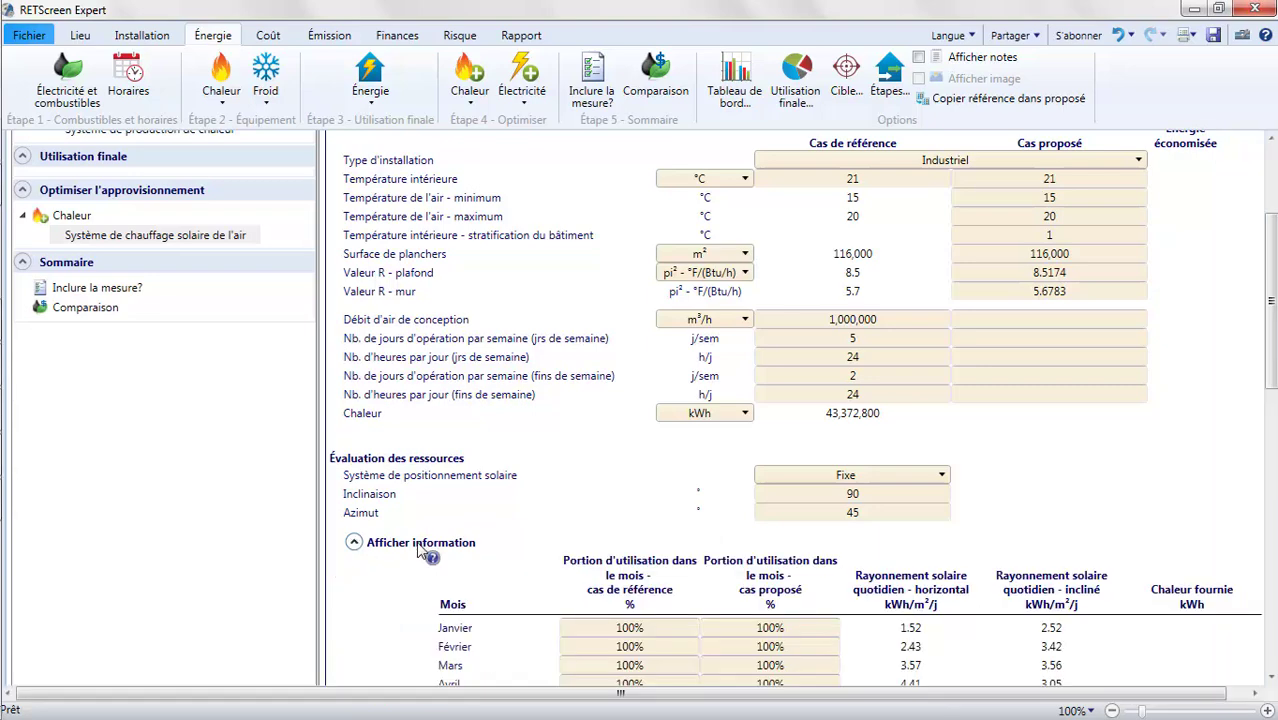
scroll(575, 507, "down", 3)
scroll(575, 507, "down", 1)
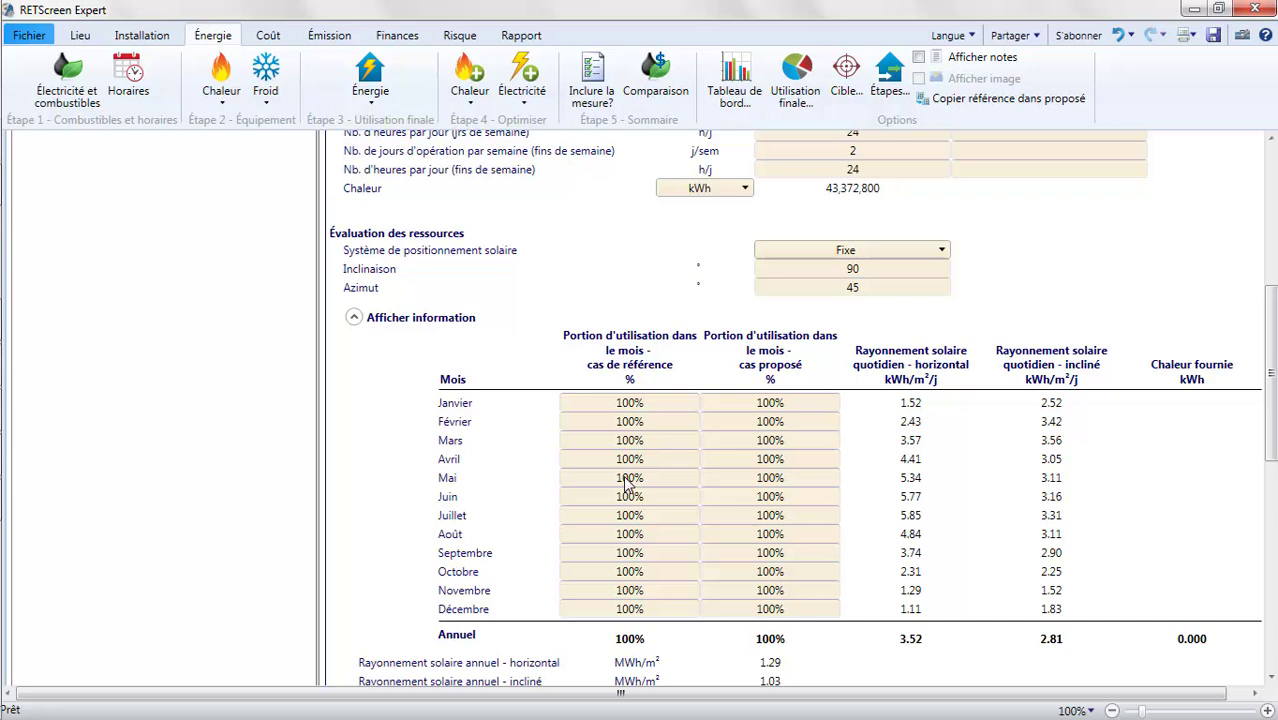
left_click(649, 480)
type("50")
key("Return")
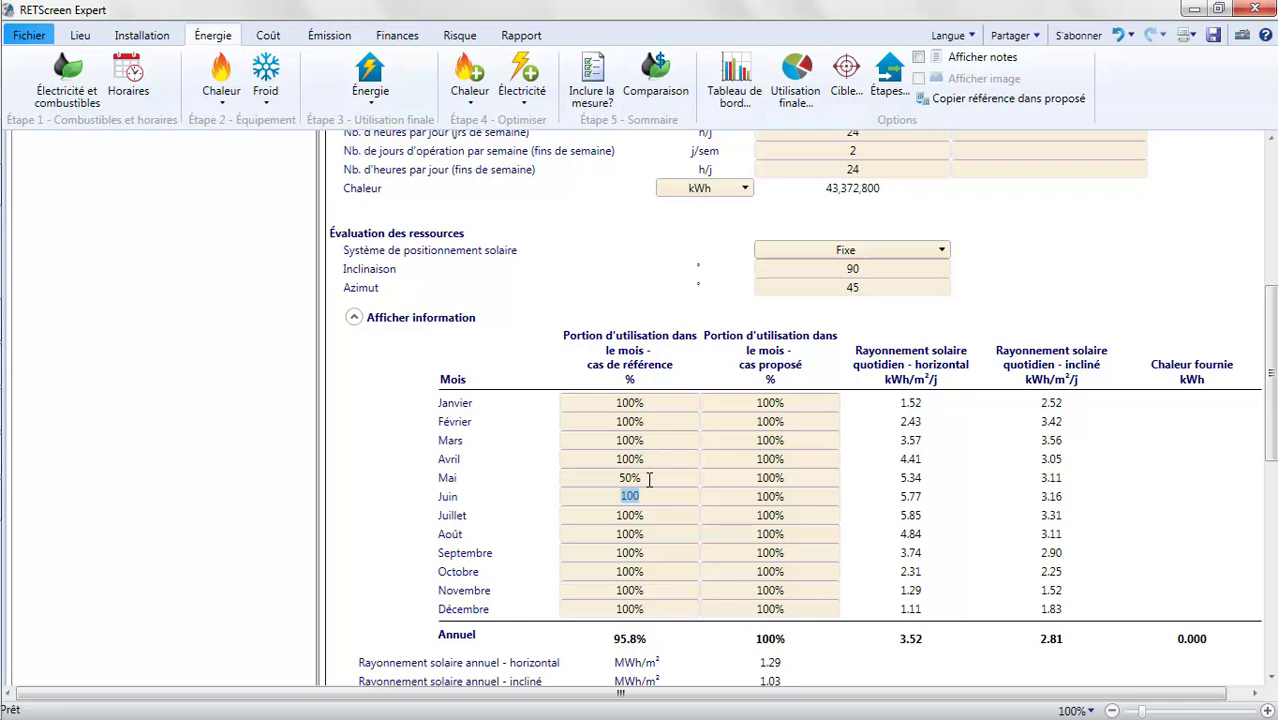
type("0")
key("Return")
type("0")
key("Return")
type("0")
key("Return")
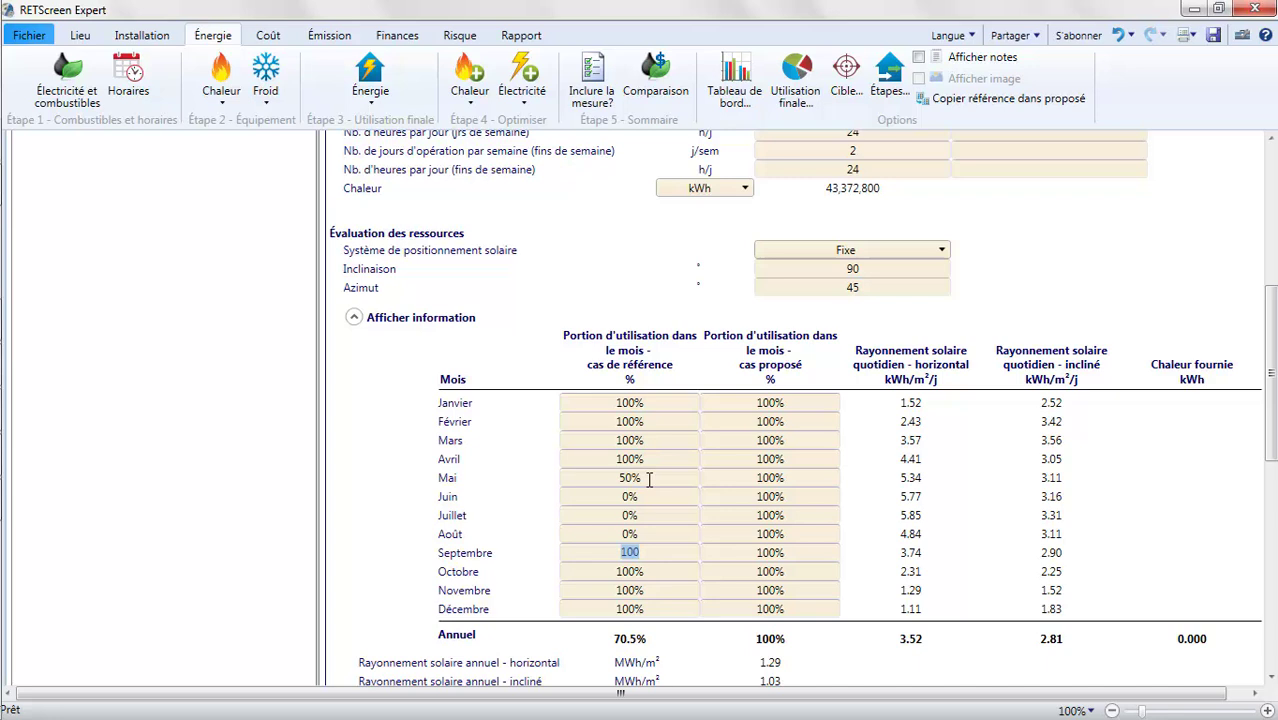
type("50")
key("Up")
Copy the reference case's operating data and monthly utilisation to the proposed case and review the copied entries.
left_click(963, 104)
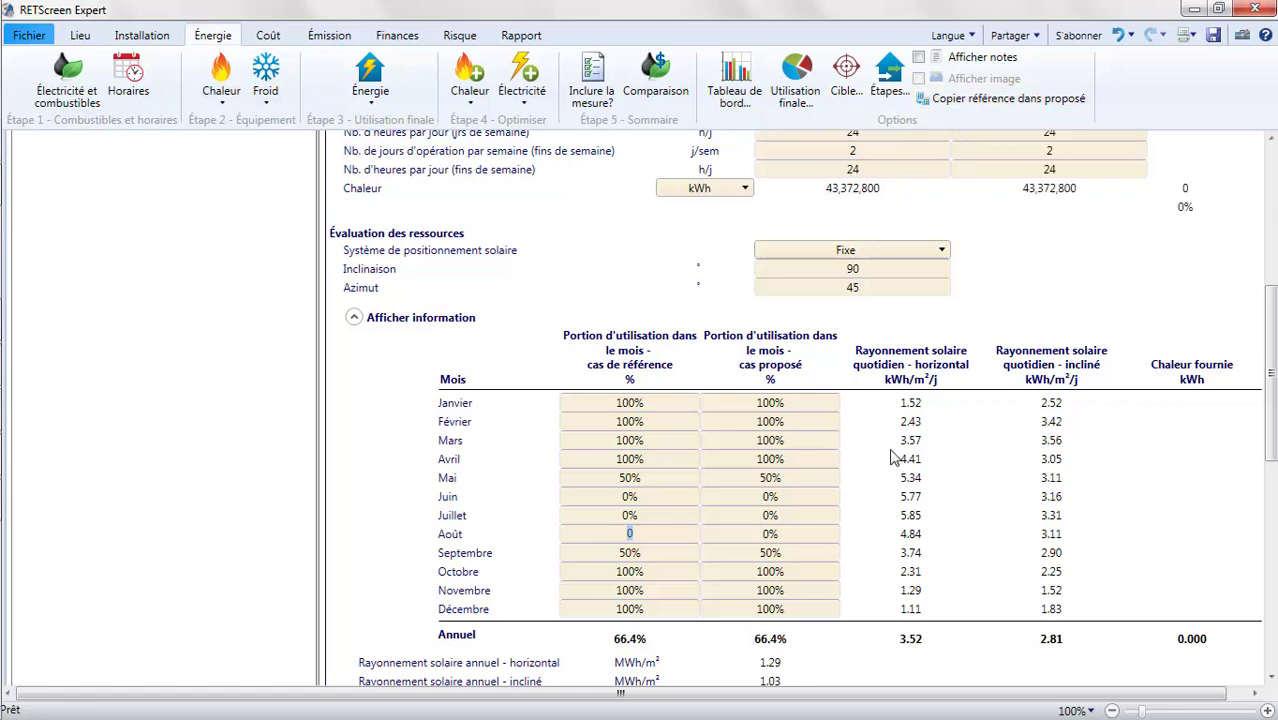
scroll(893, 457, "up", 4)
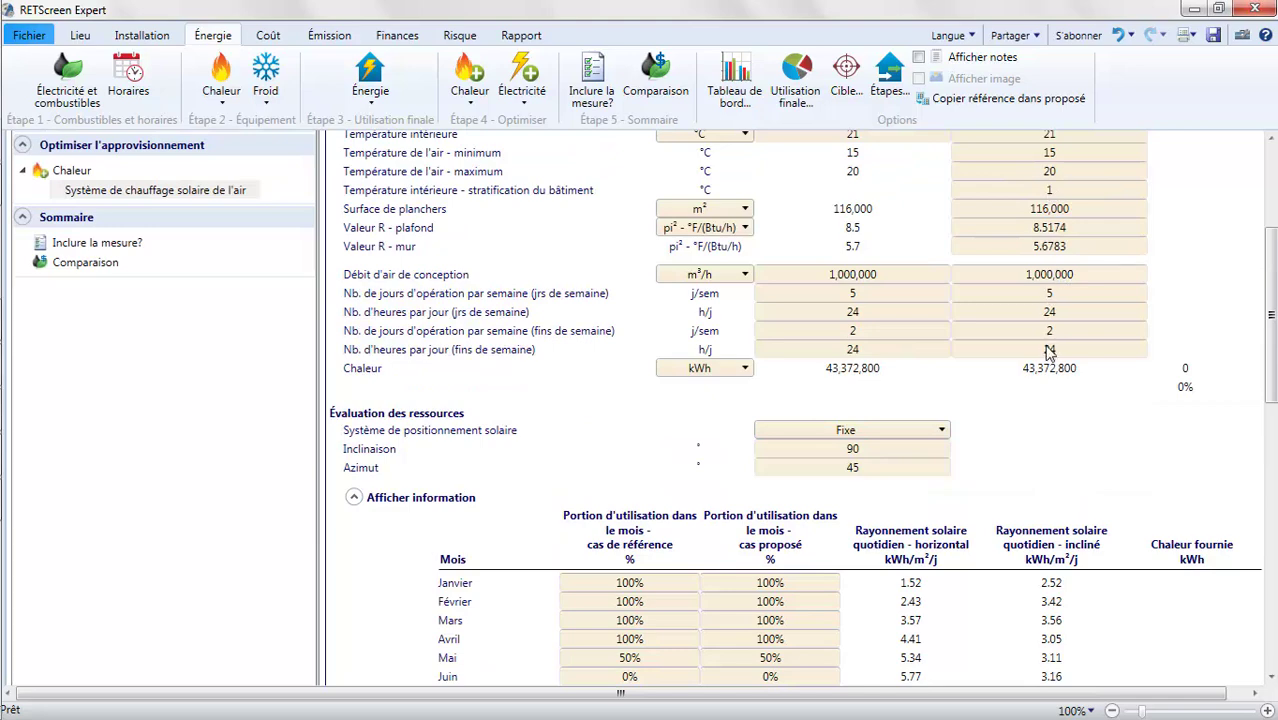
scroll(1048, 352, "down", 5)
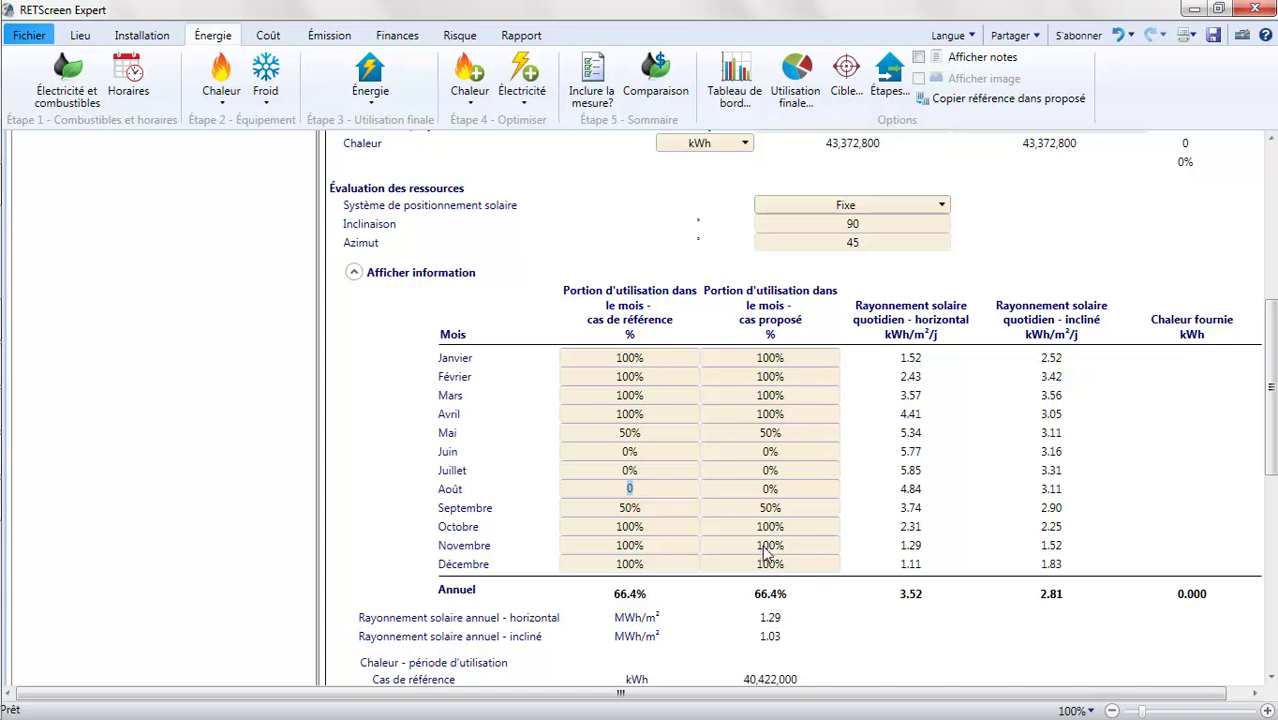
scroll(763, 550, "down", 2)
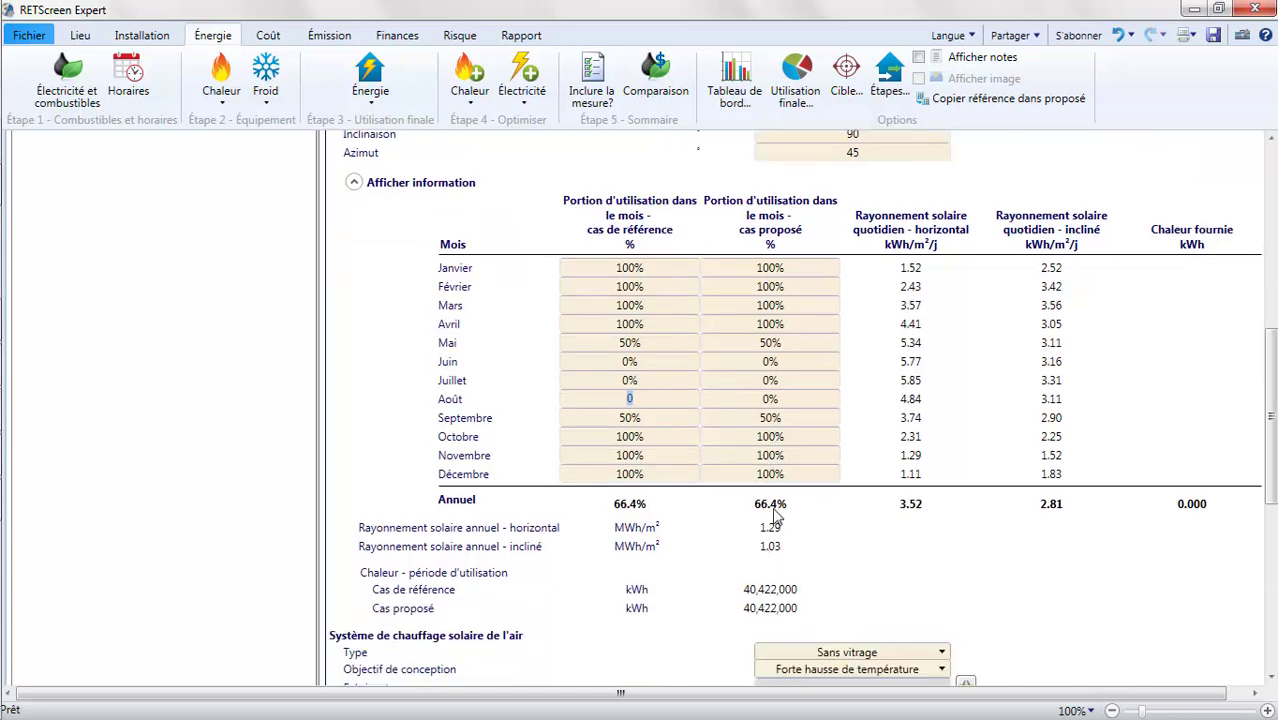
Set the solar air heating system's type to Absorbeur perforé and its design objective to Mode standard.
scroll(776, 514, "down", 5)
left_click(942, 428)
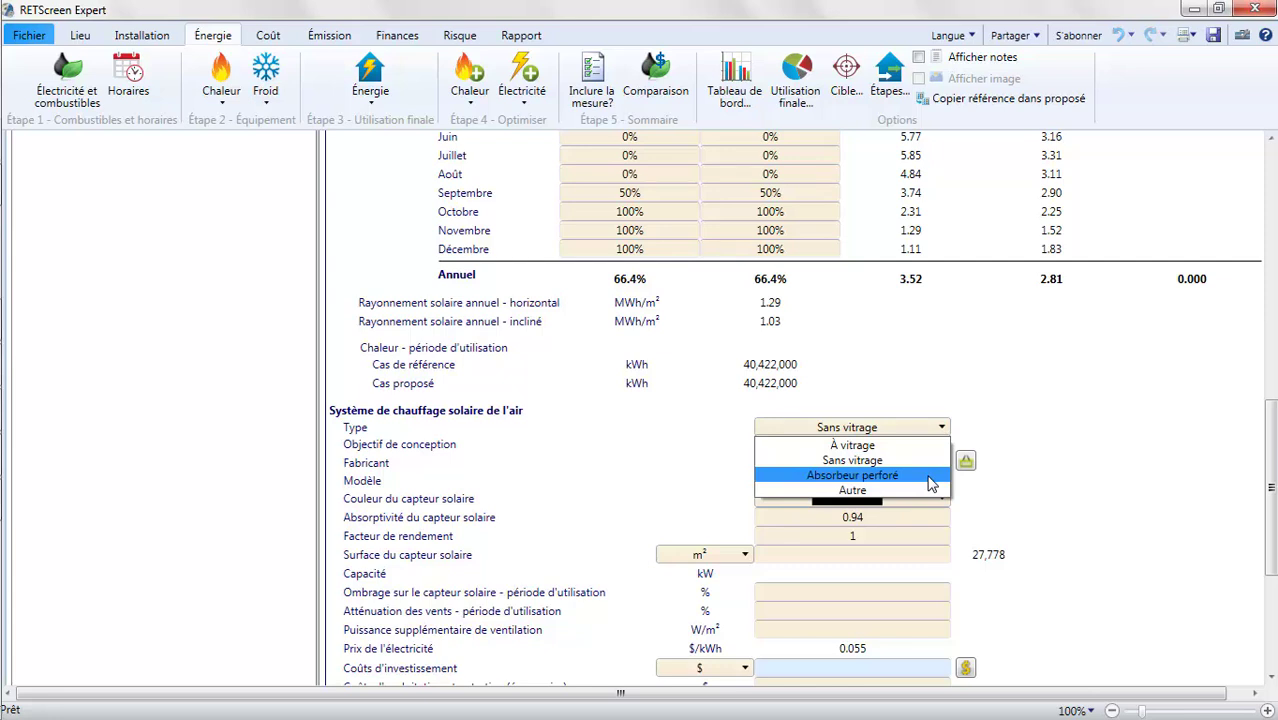
left_click(931, 476)
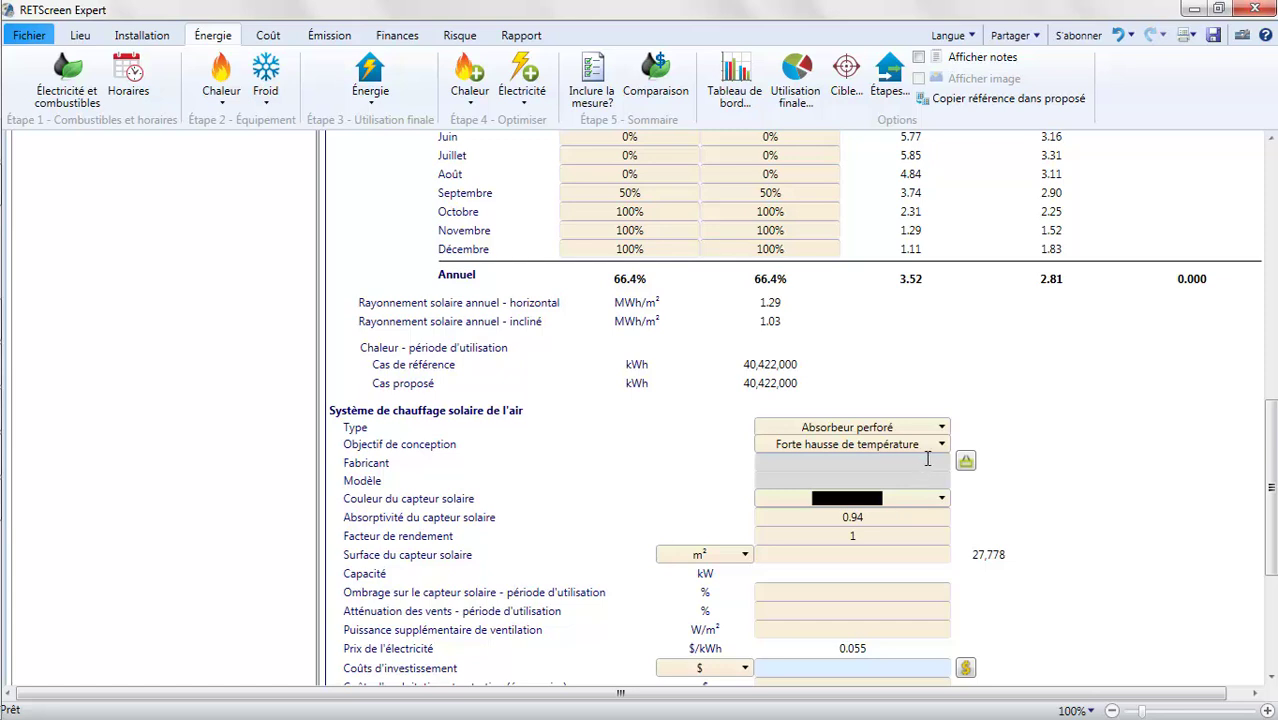
left_click(932, 447)
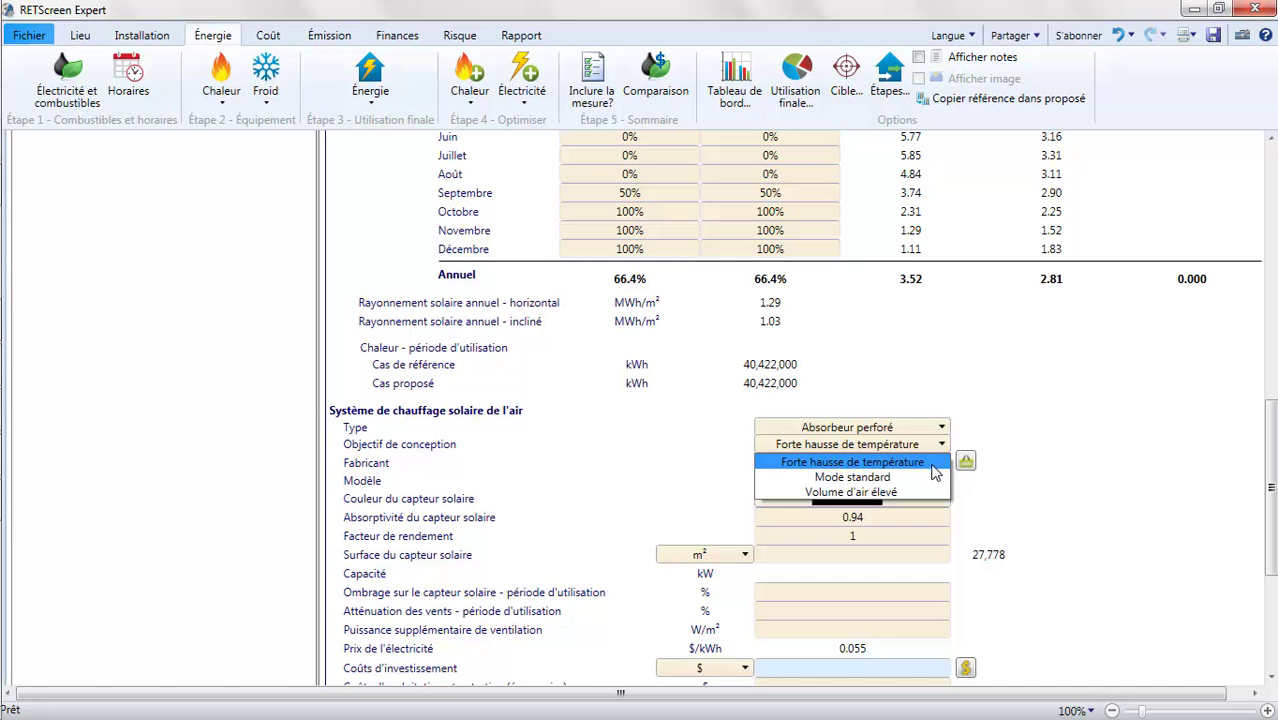
left_click(852, 477)
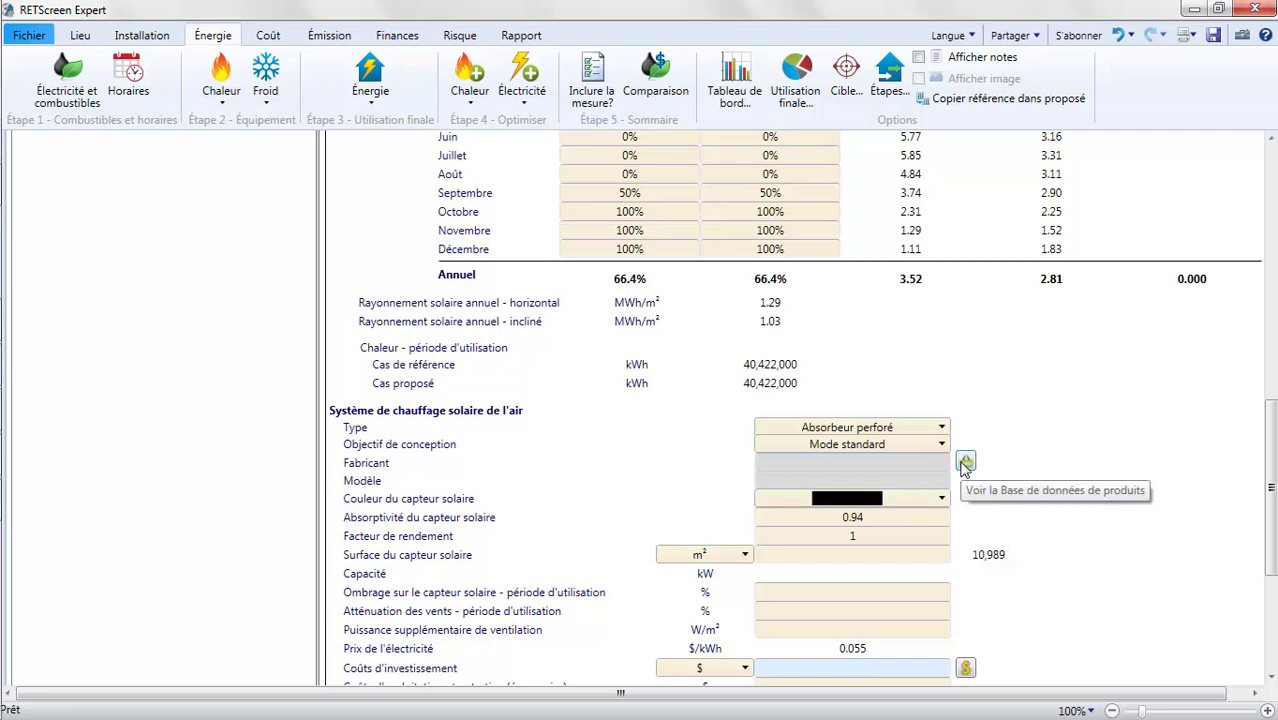
Look through the manufacturers in the product database for perforated absorbers and leave it without applying a product.
left_click(965, 464)
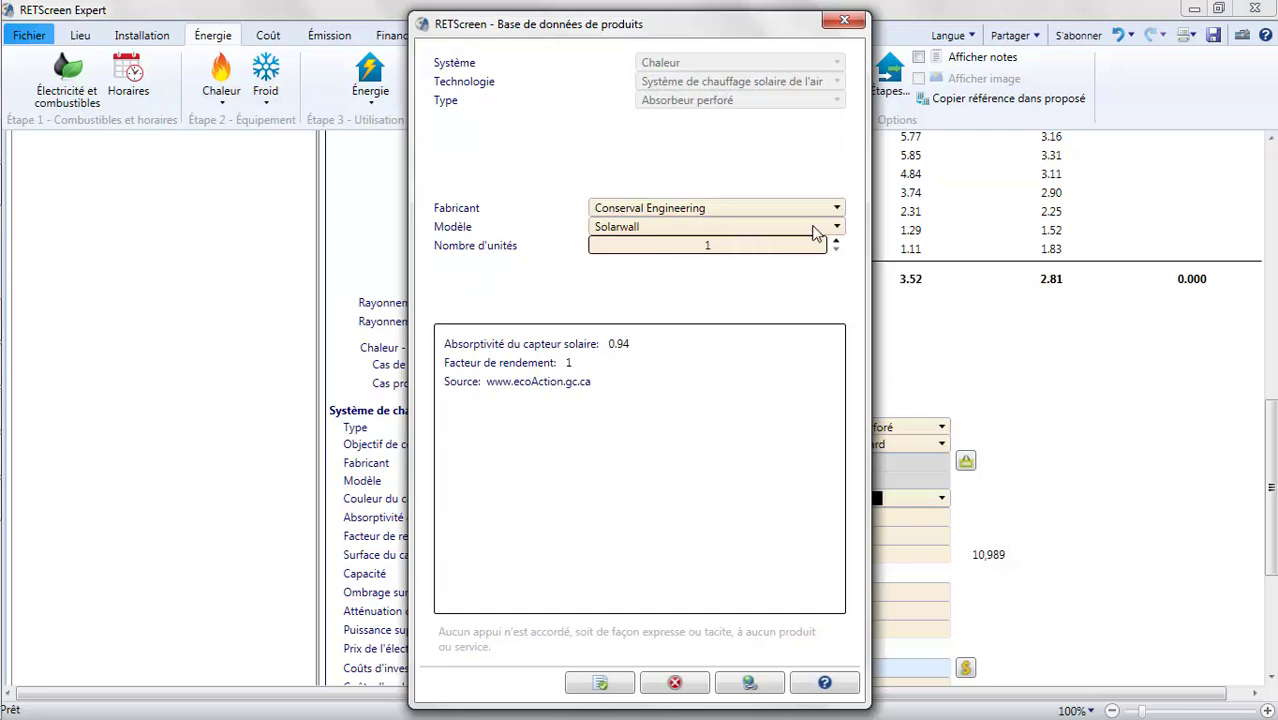
left_click(835, 210)
left_click(835, 210)
left_click(675, 683)
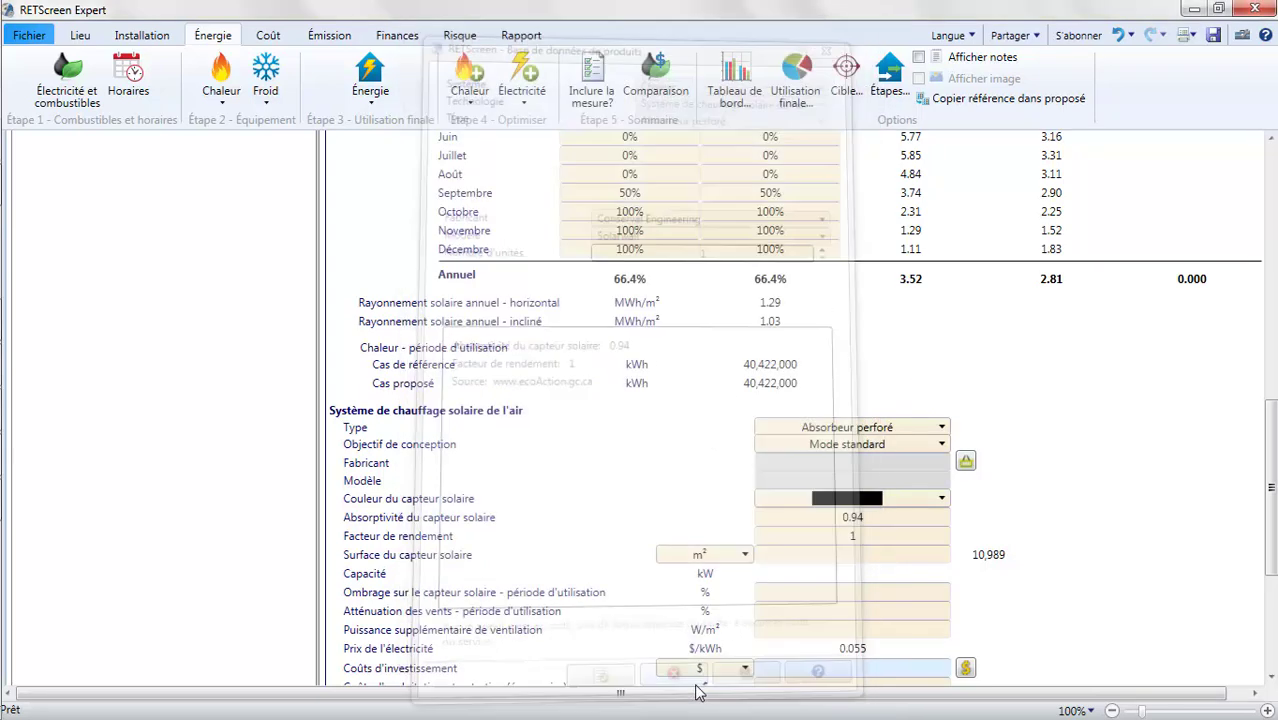
Set the solar collector's colour to the slate grey with an absorptivity of 0.85.
left_click(941, 499)
scroll(859, 440, "down", 1)
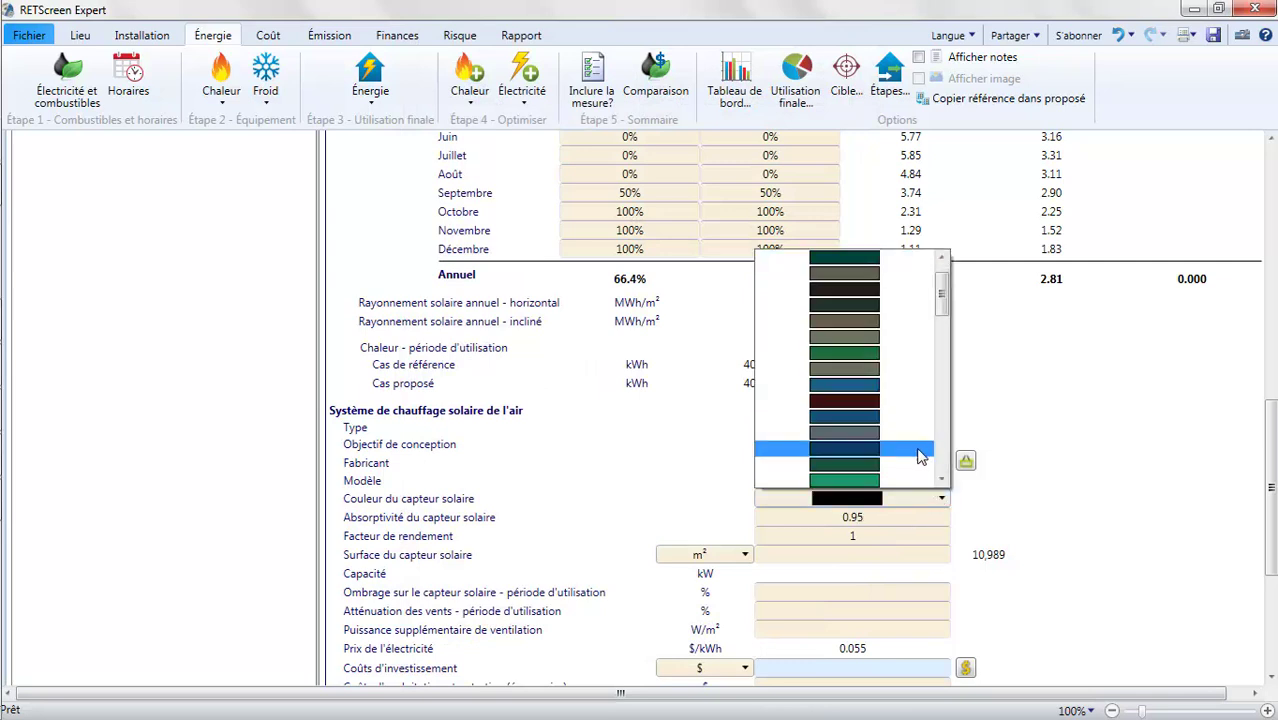
left_click(852, 432)
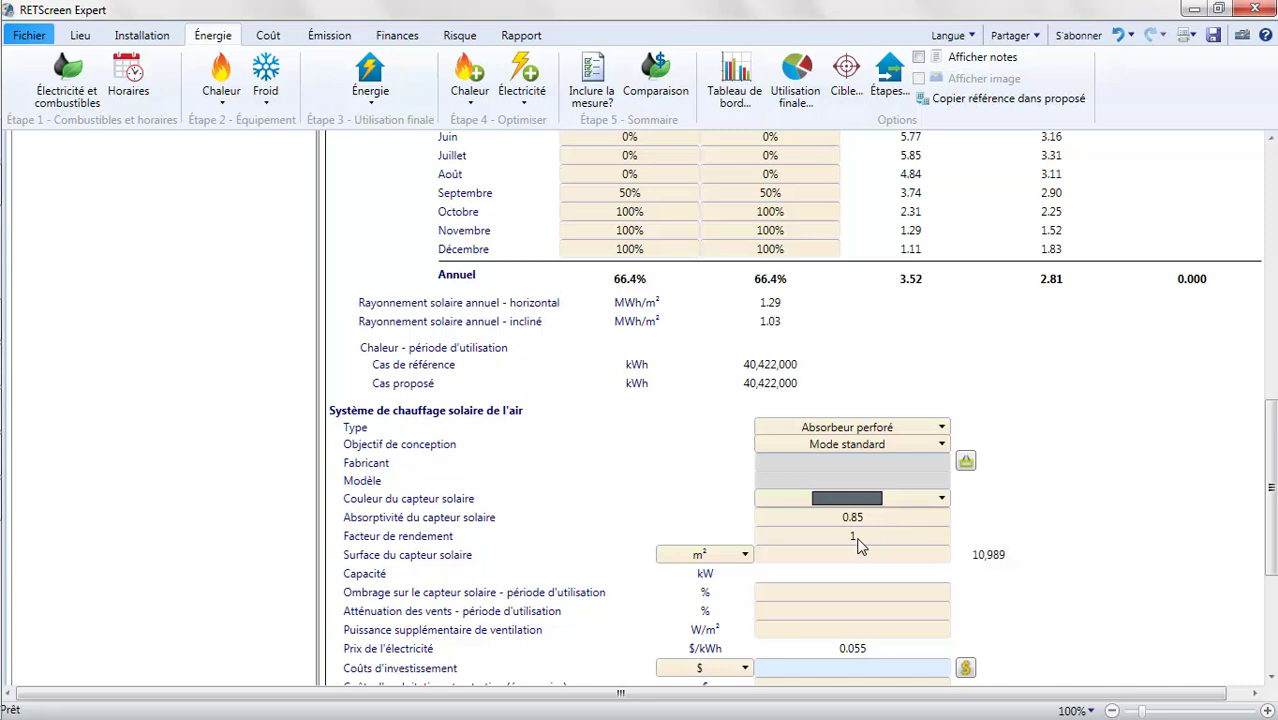
Consult the help topic on the collector's Facteur de rendement and close it.
left_click(857, 537)
left_click(418, 543)
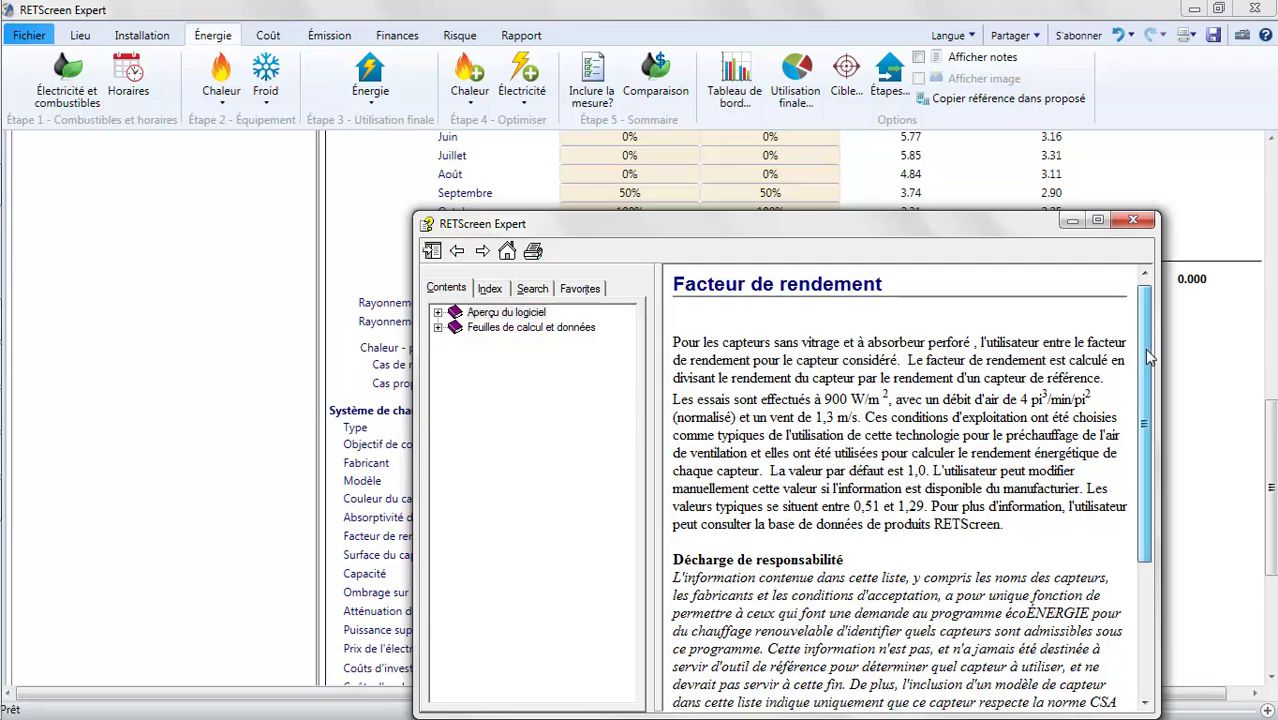
left_click(1133, 220)
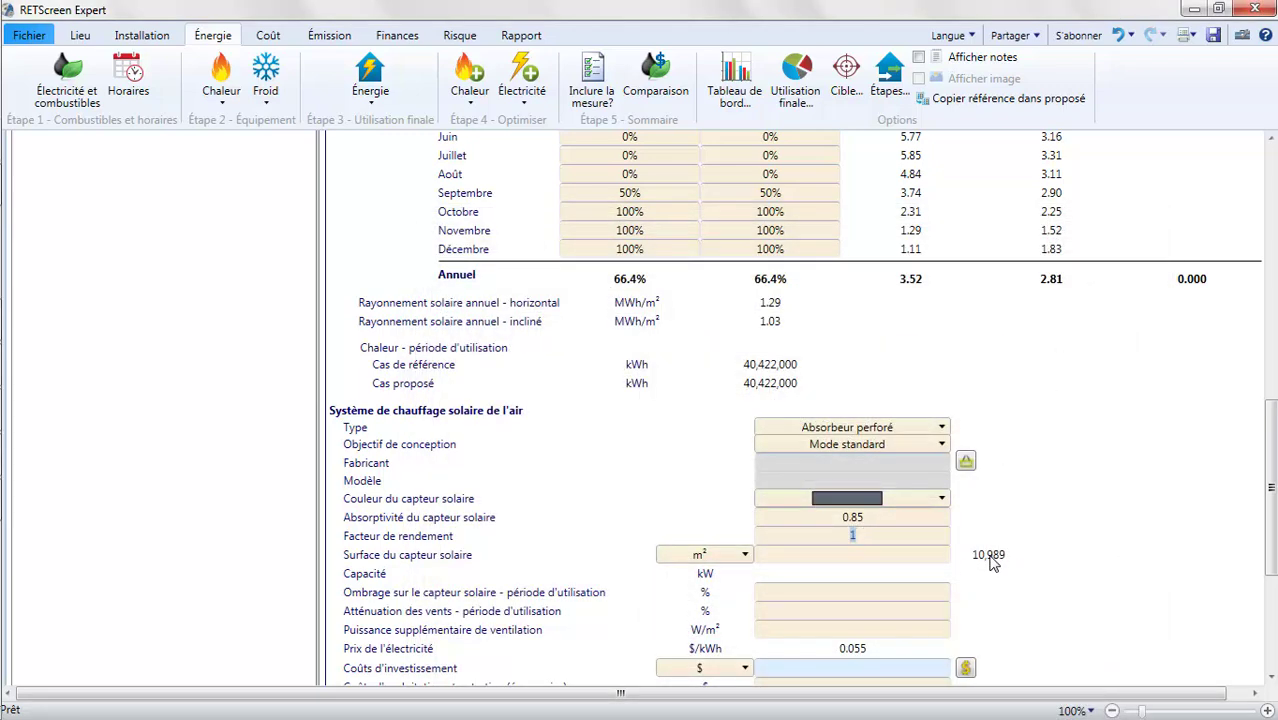
Set the solar collector's area to 8826 m².
left_click(860, 555)
type("8826")
key("Return")
Try the Volume d'air élevé design objective to compare the suggested collector area, and restore Mode standard.
left_click(939, 445)
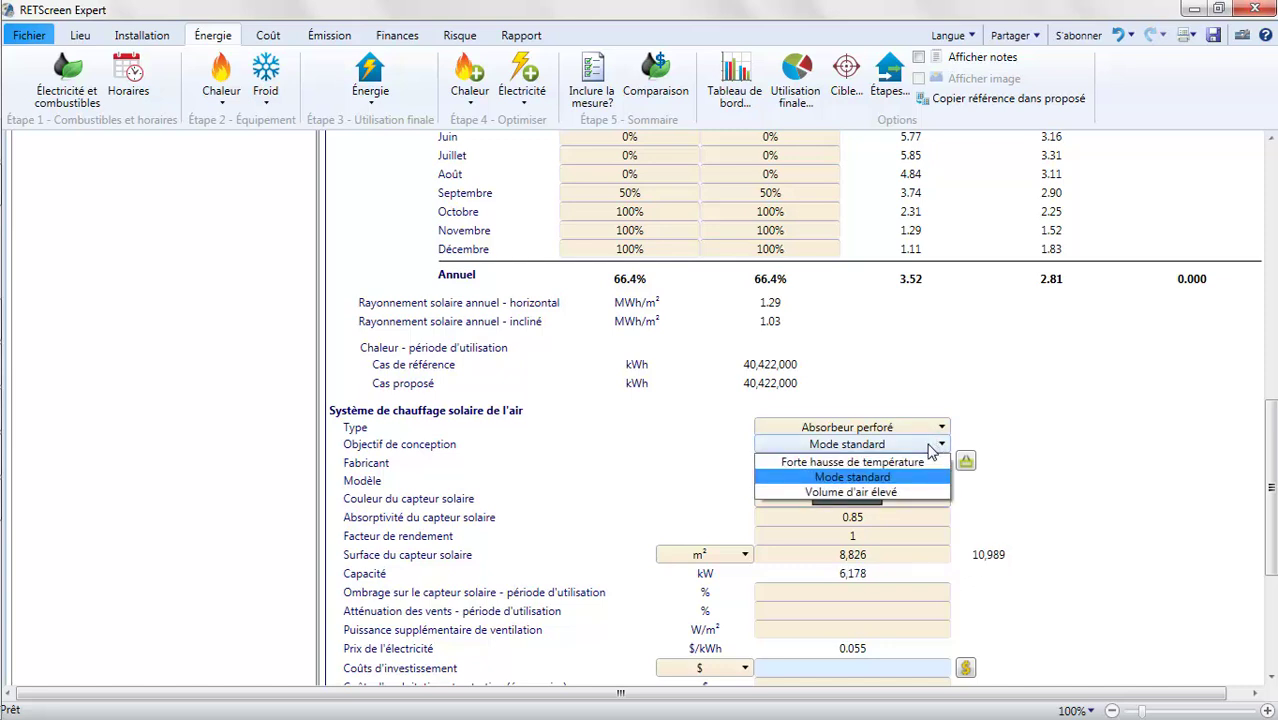
left_click(919, 494)
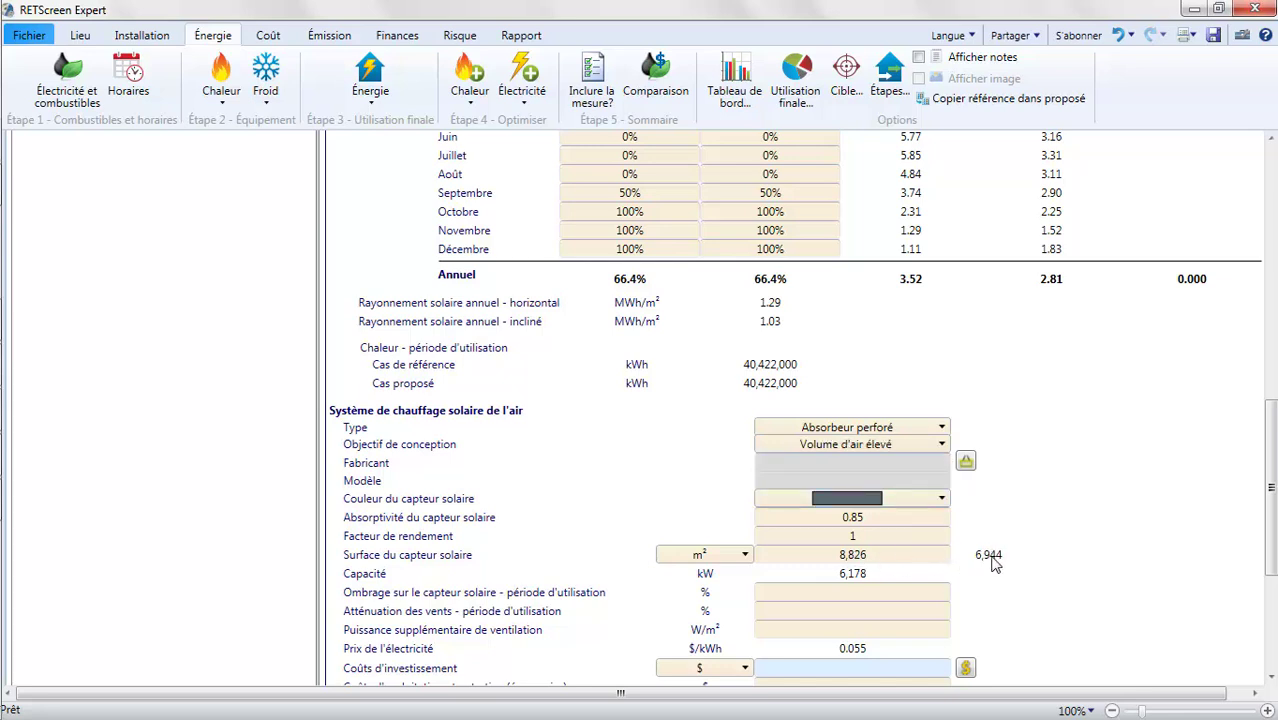
left_click(945, 452)
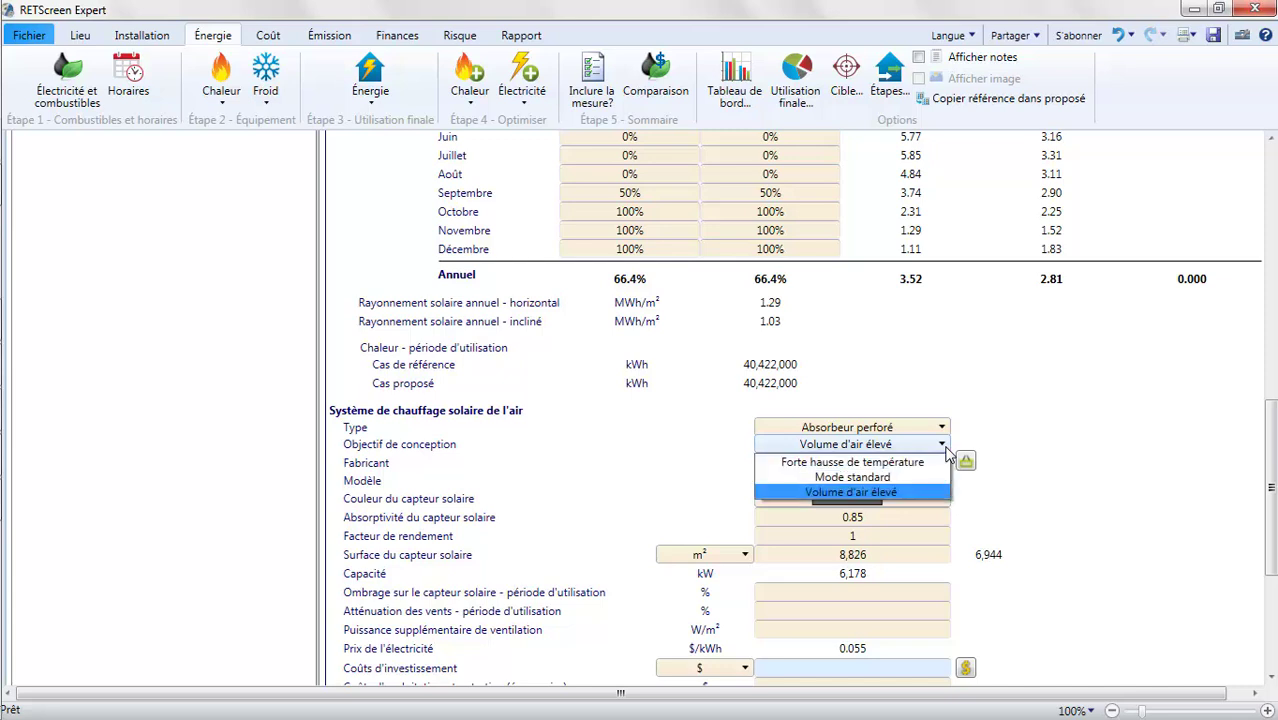
left_click(935, 479)
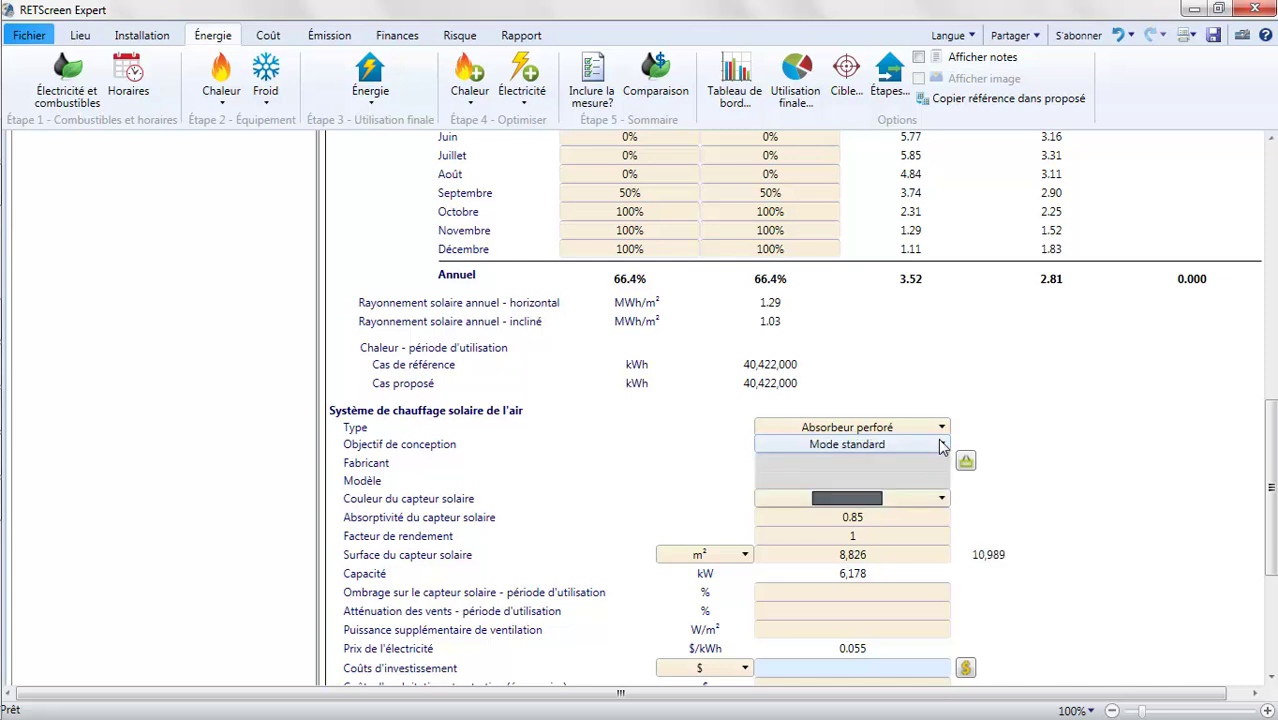
Set the solar air heating system's design objective to Volume d'air élevé and the collector shading over the period of use to 10%.
left_click(935, 450)
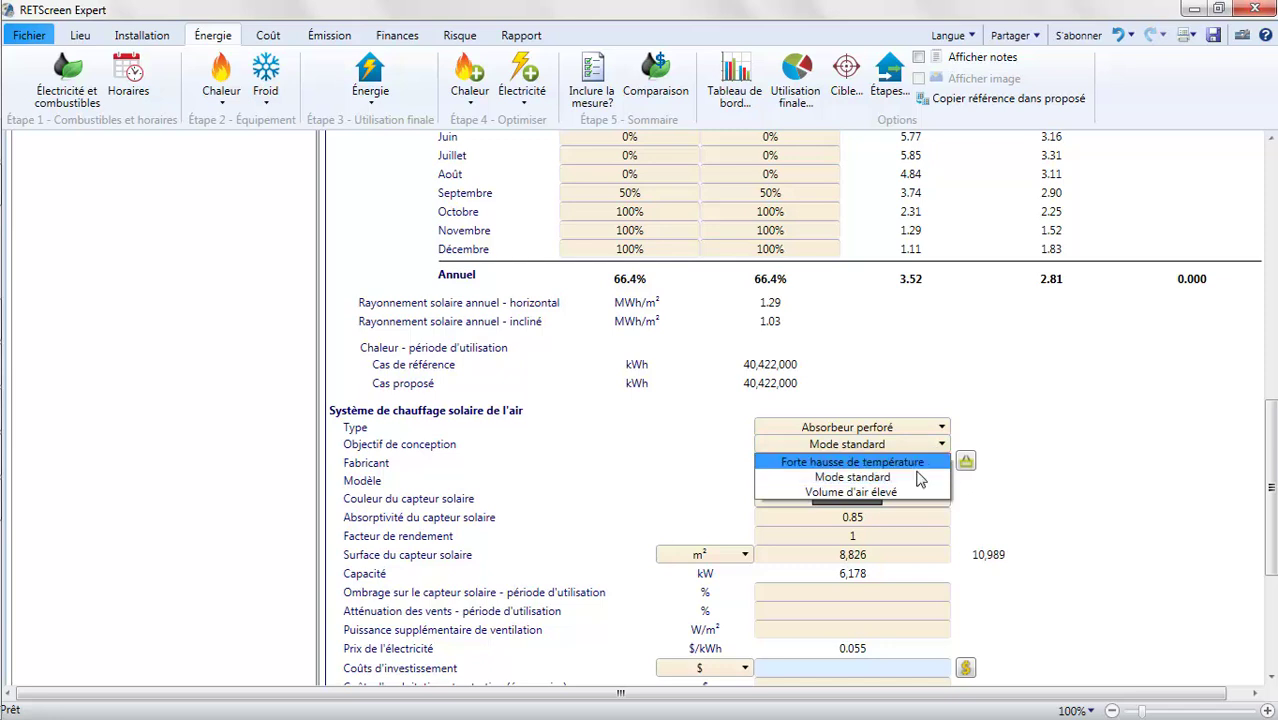
left_click(880, 491)
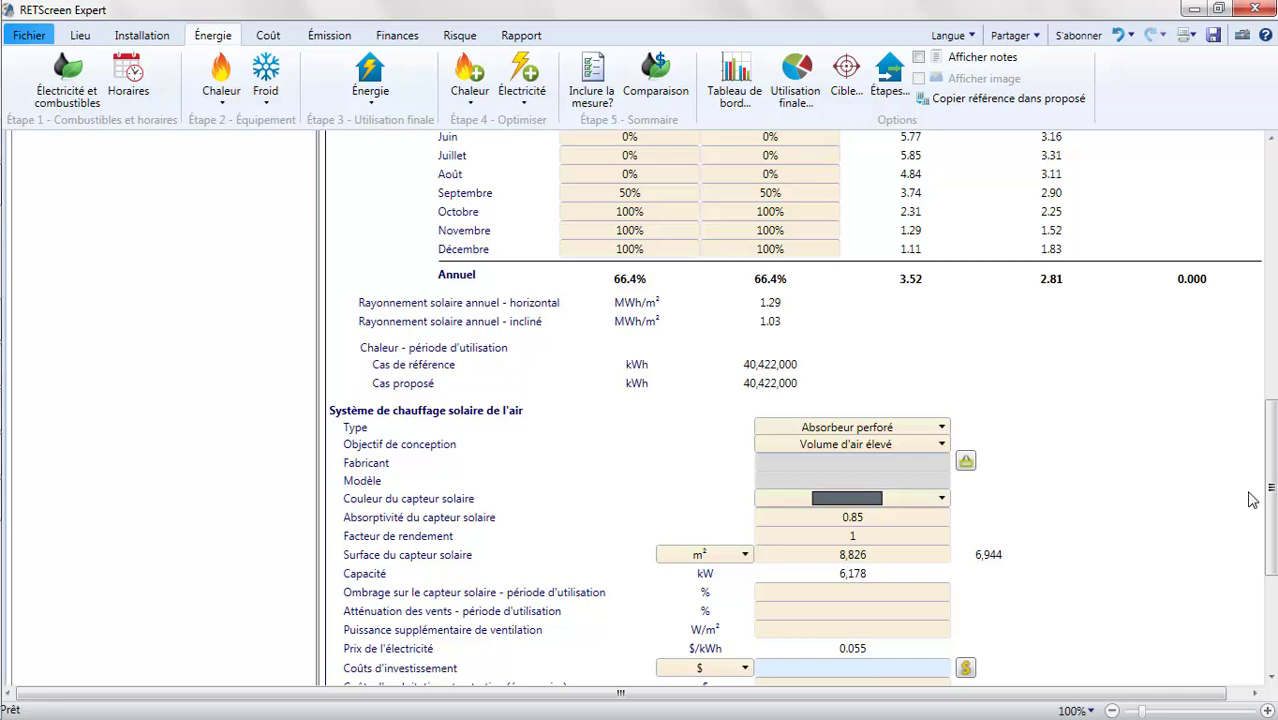
left_click_drag(1268, 486, 1268, 566)
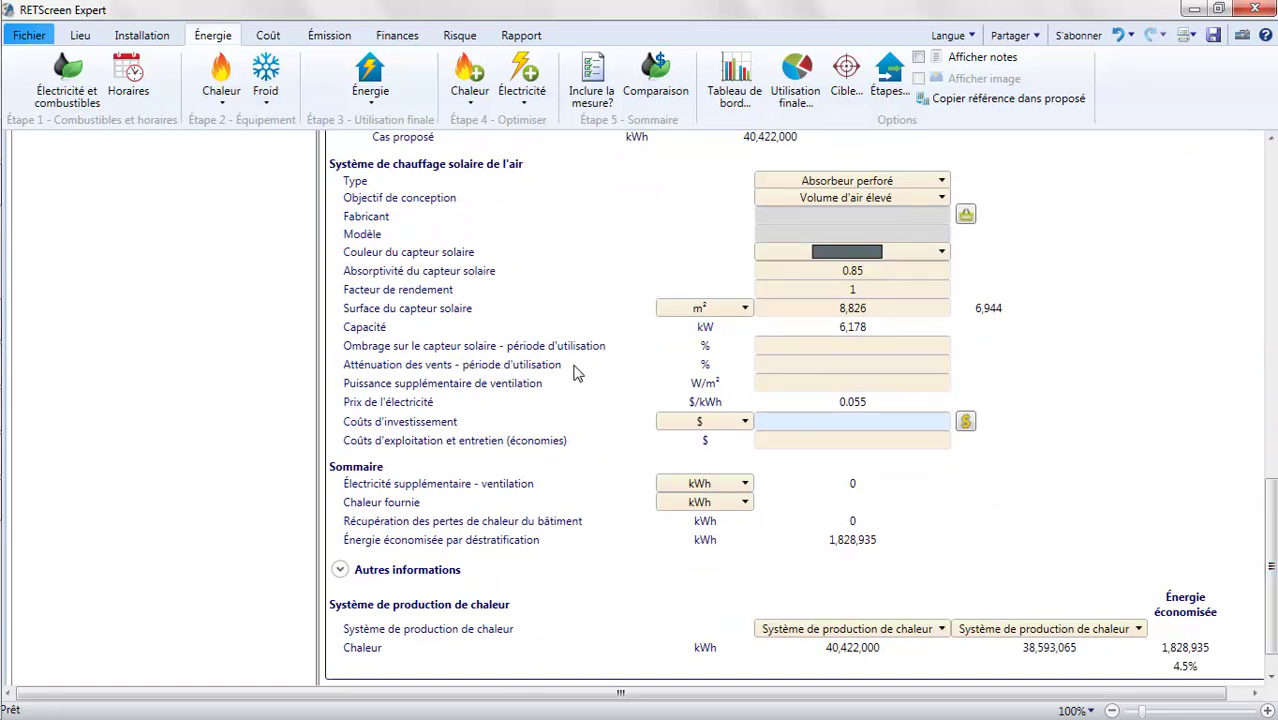
left_click(852, 343)
type("10")
Check the monthly wind speeds in the site's climate data, and set the wind attenuation to 30% and the additional fan power to 0 W/m².
left_click(851, 365)
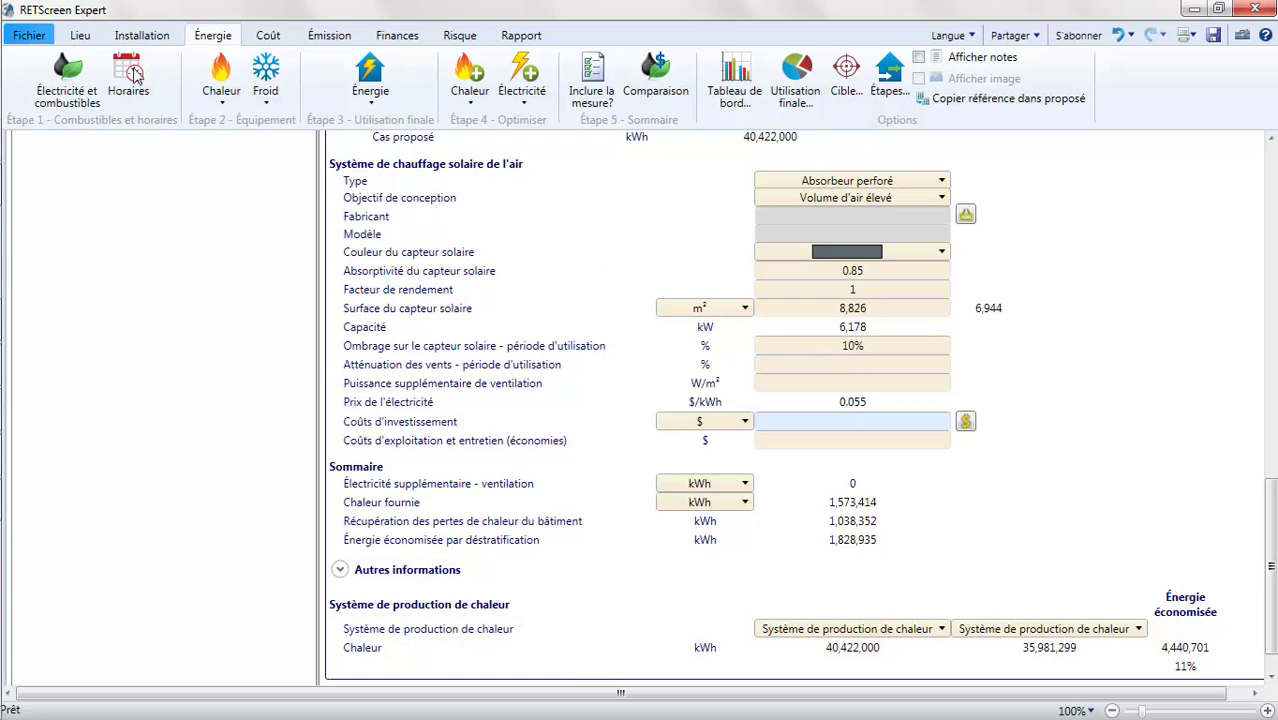
left_click(86, 38)
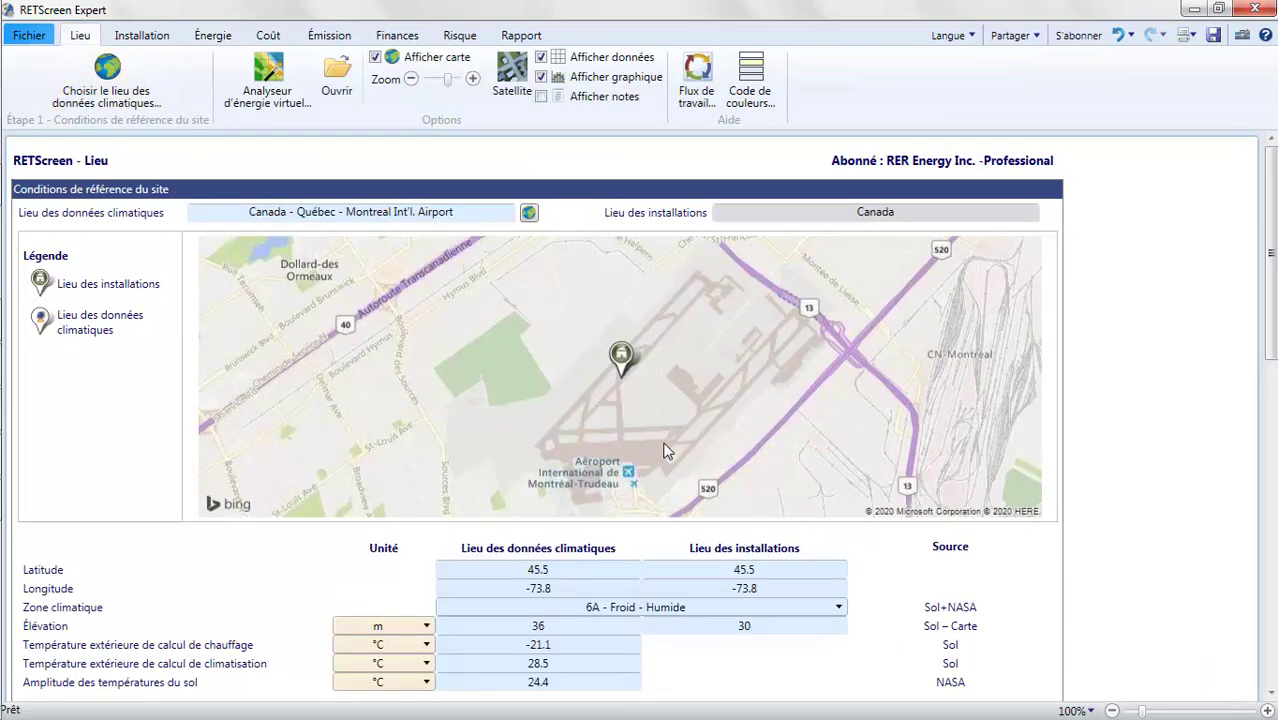
scroll(665, 450, "down", 9)
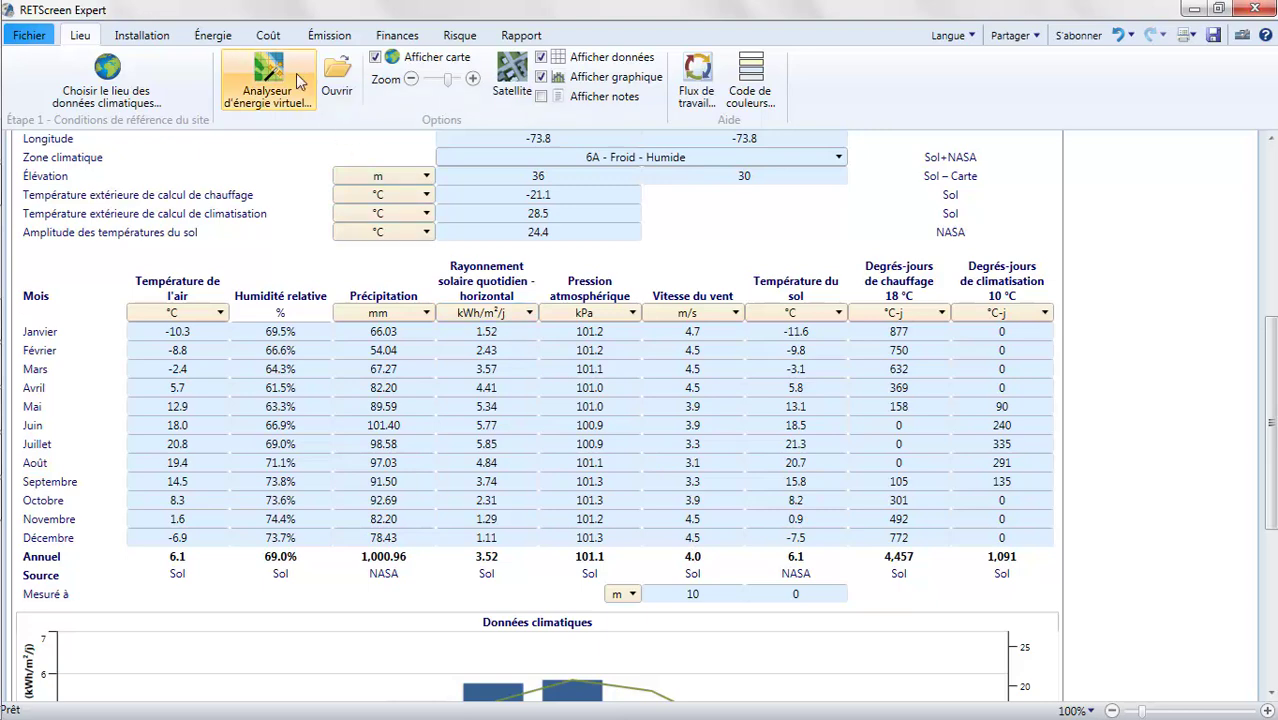
left_click(226, 40)
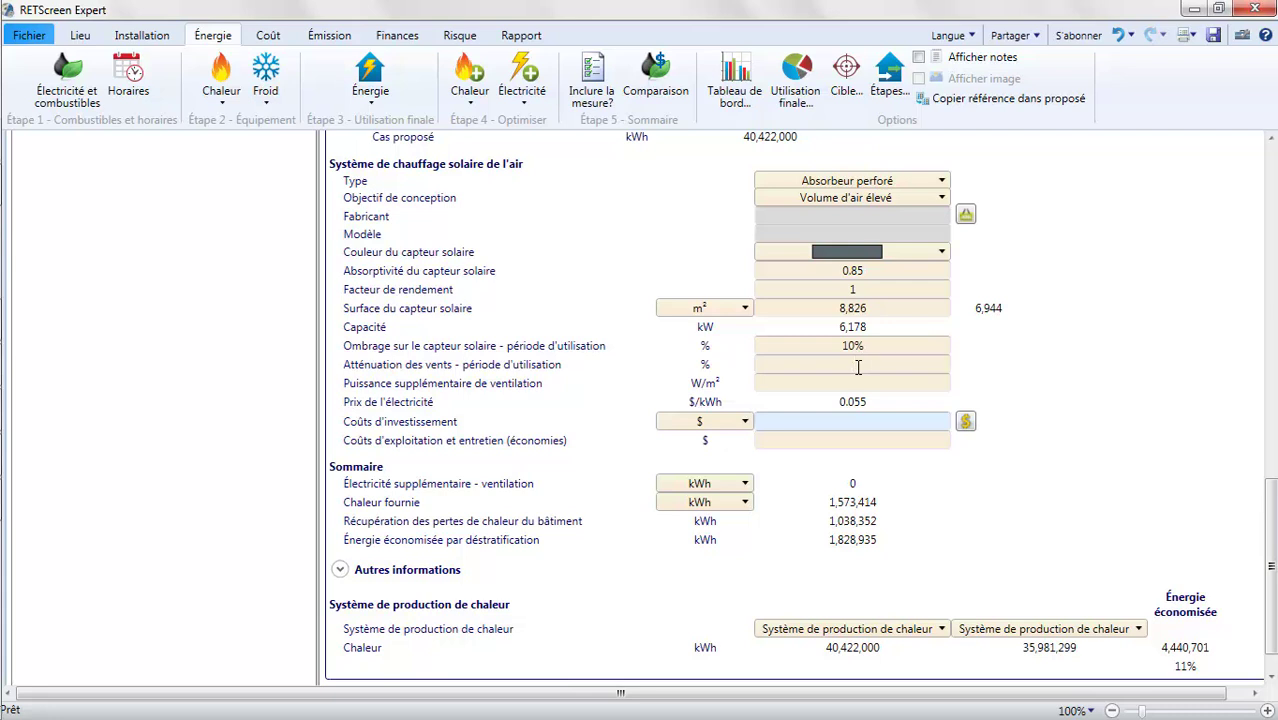
type("30")
left_click(851, 384)
type("0")
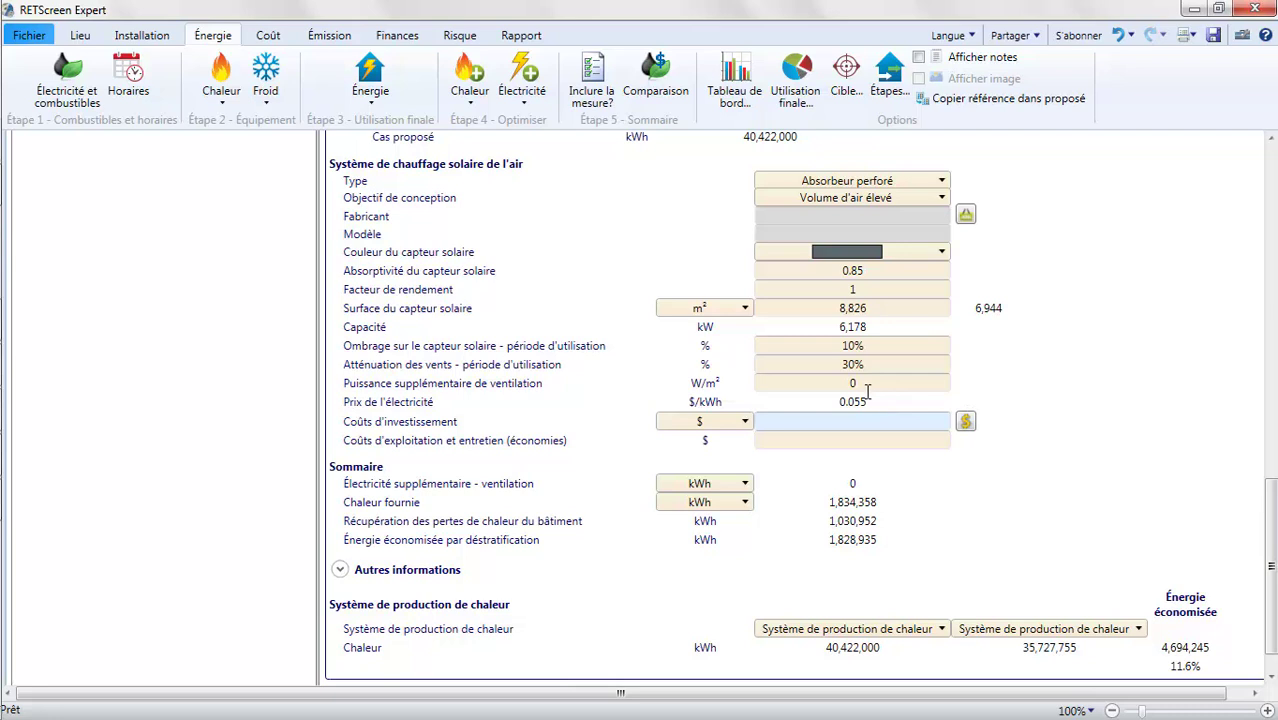
Set the solar air heating system's investment costs to $343,824 and its operation and maintenance costs to $0.
scroll(867, 391, "down", 1)
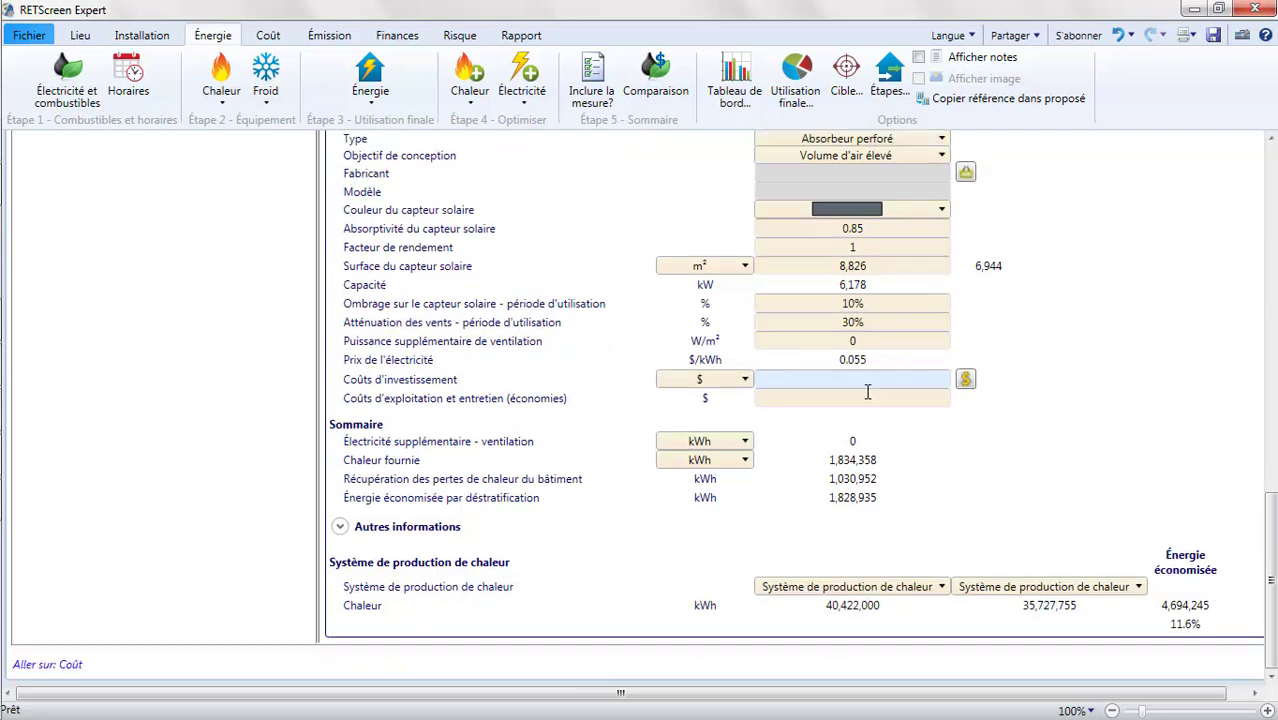
left_click(862, 380)
type("3439")
type("2")
key("BackSpace")
key("BackSpace")
type("824")
key("Return")
type("0")
Express the delivered heat in the solar air heating summary in GWh and examine the heat recovery and destratification savings.
left_click(745, 461)
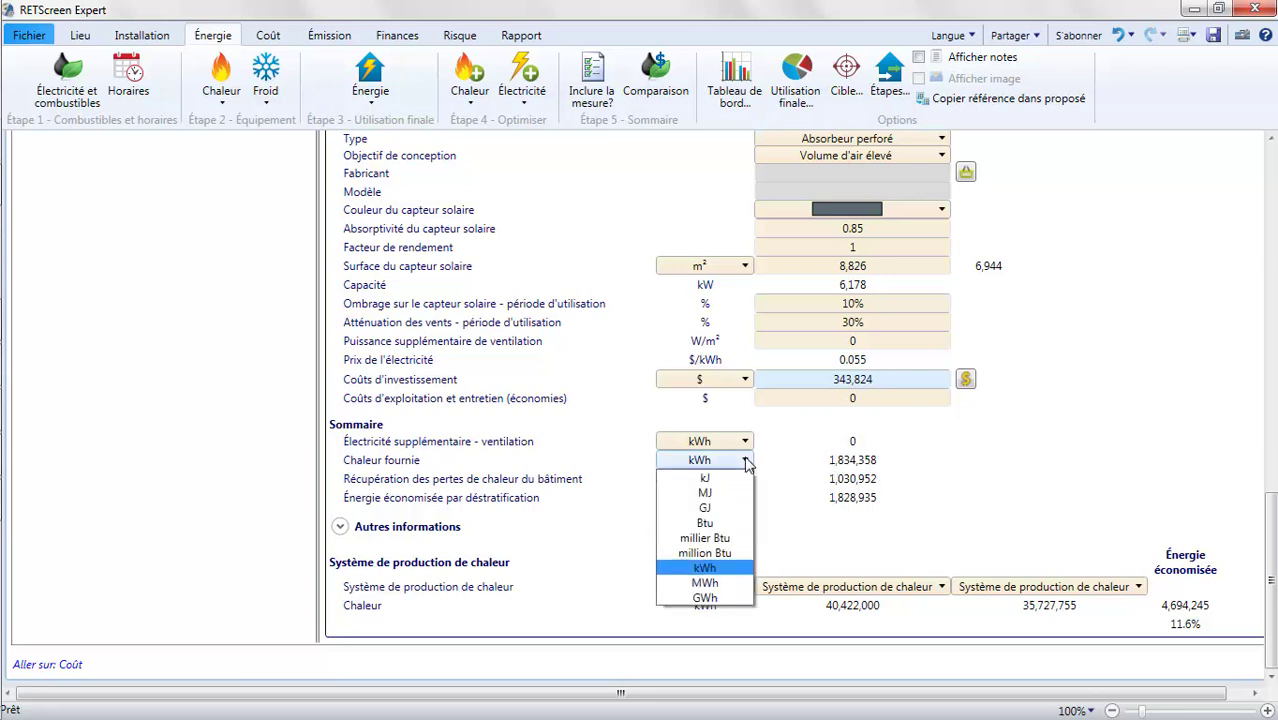
left_click(705, 598)
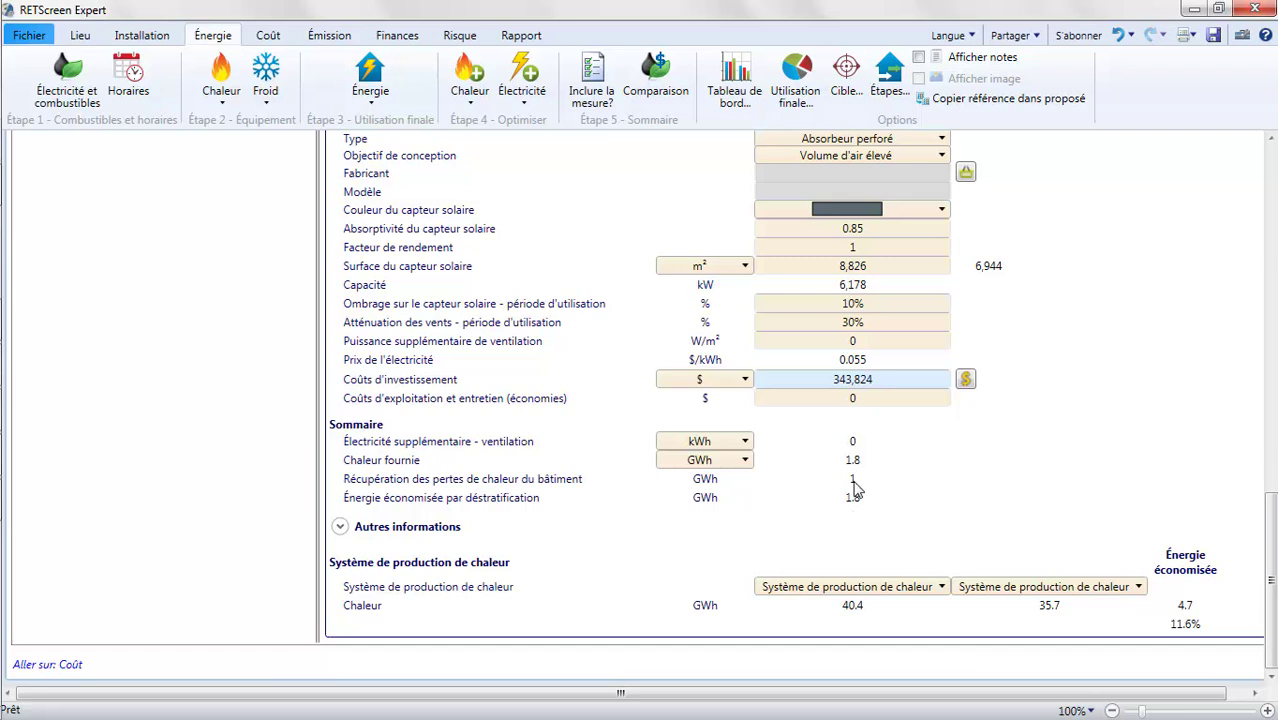
left_click(853, 481)
left_click(895, 484)
double_click(868, 498)
Expand Autres informations, read the help topic's explanation of the system's seasonal efficiency (rendement saisonnier), and close the help.
left_click(340, 528)
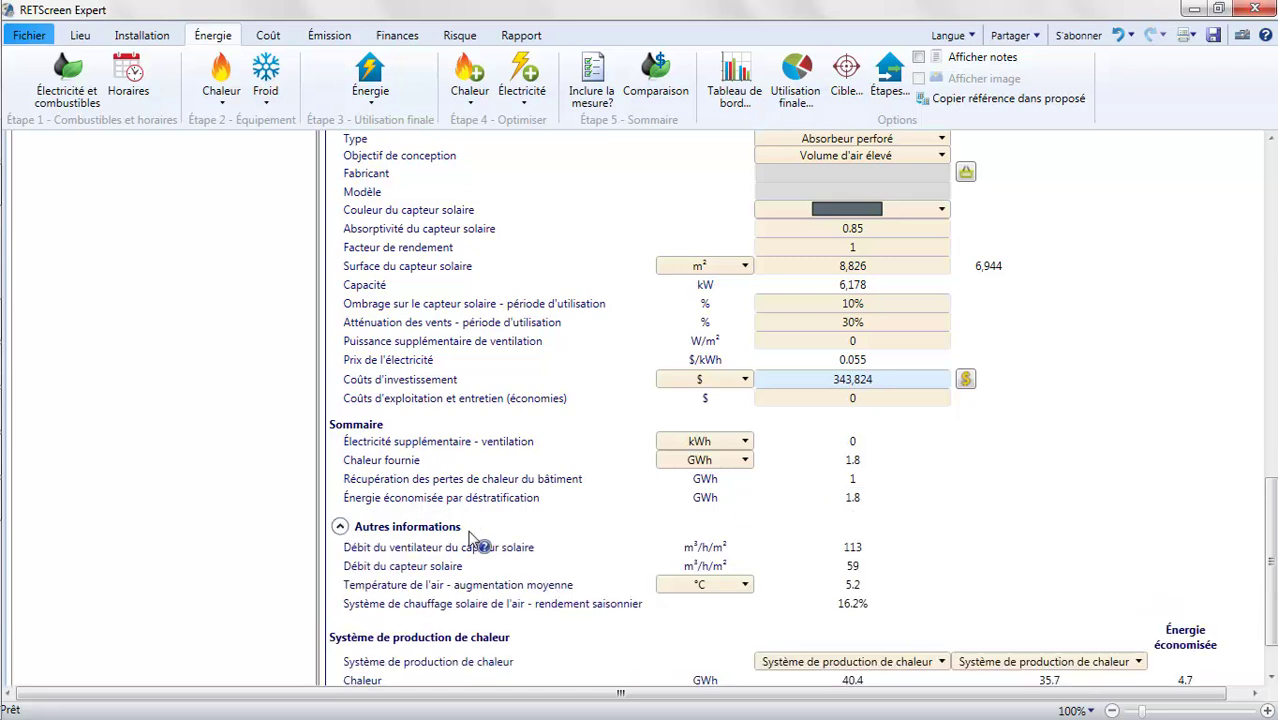
scroll(585, 522, "down", 2)
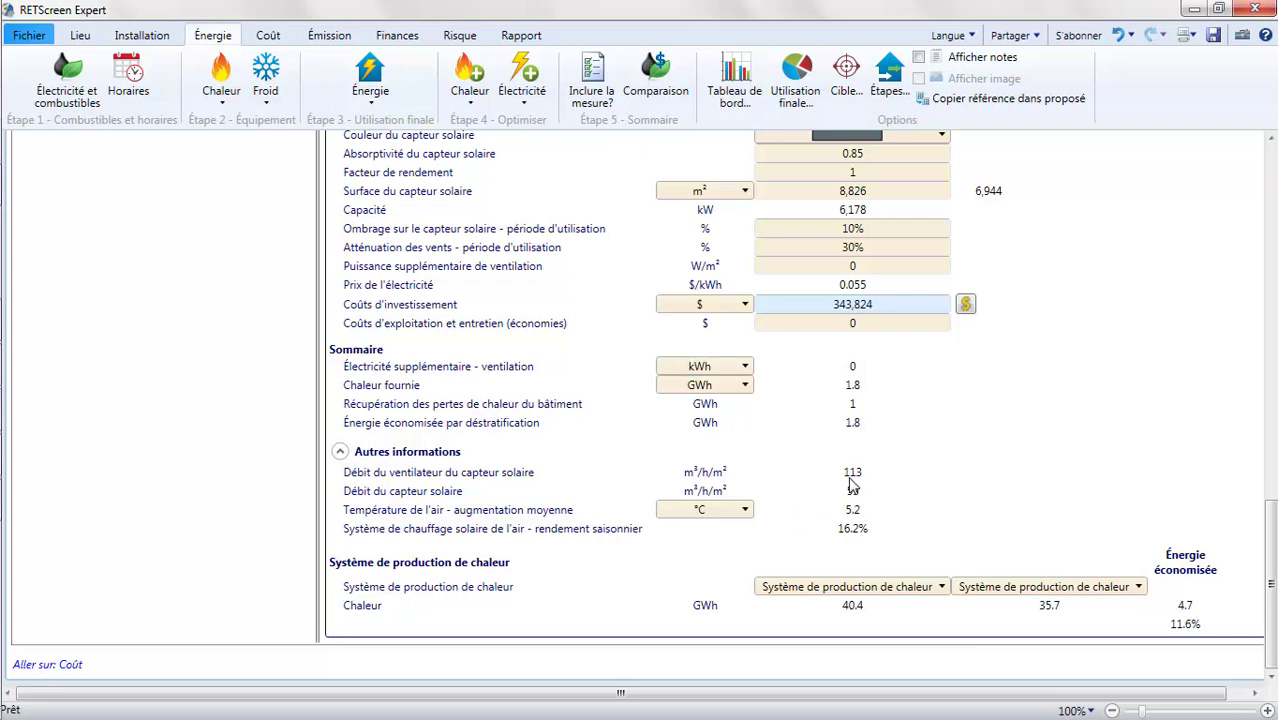
scroll(851, 485, "up", 1)
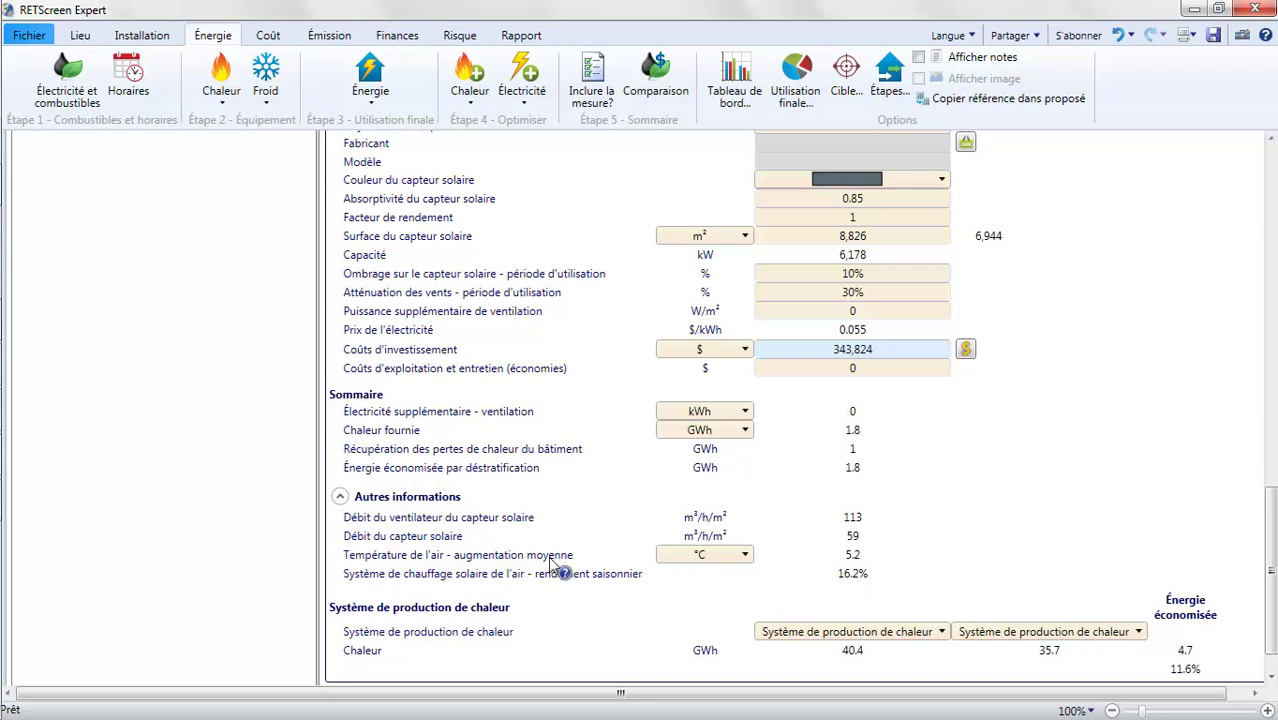
key("F1")
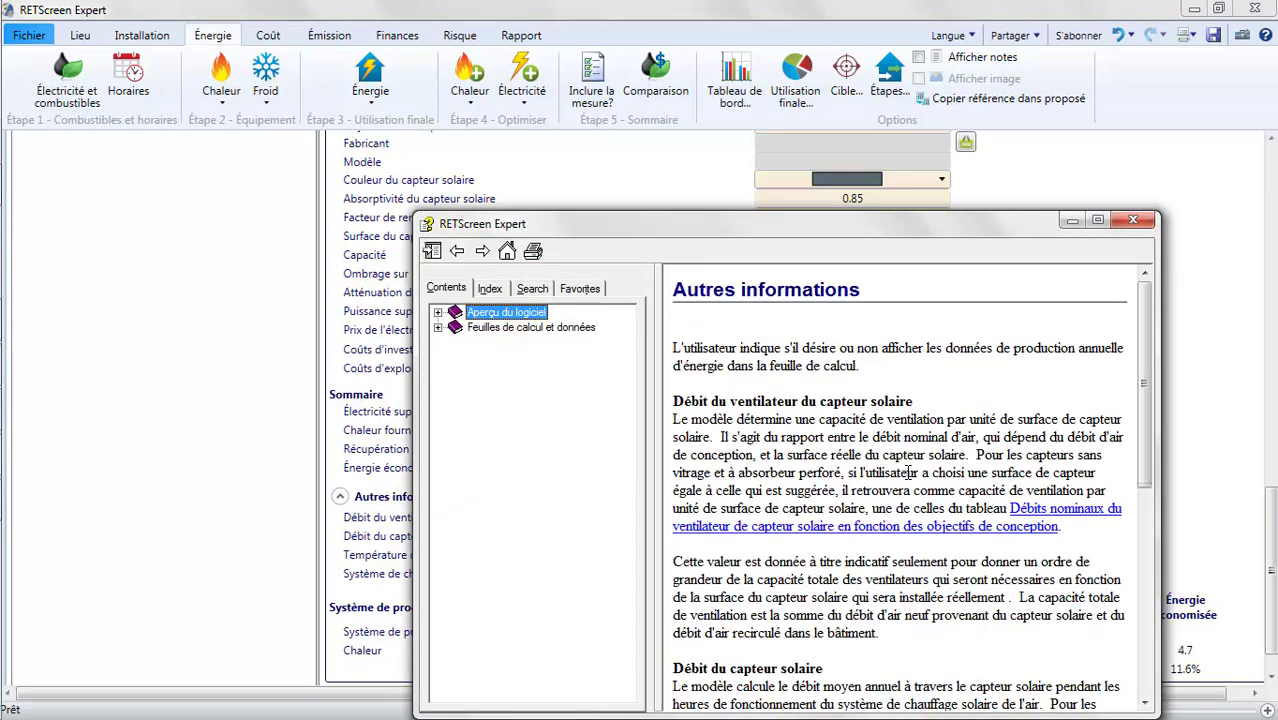
left_click_drag(1145, 378, 1150, 585)
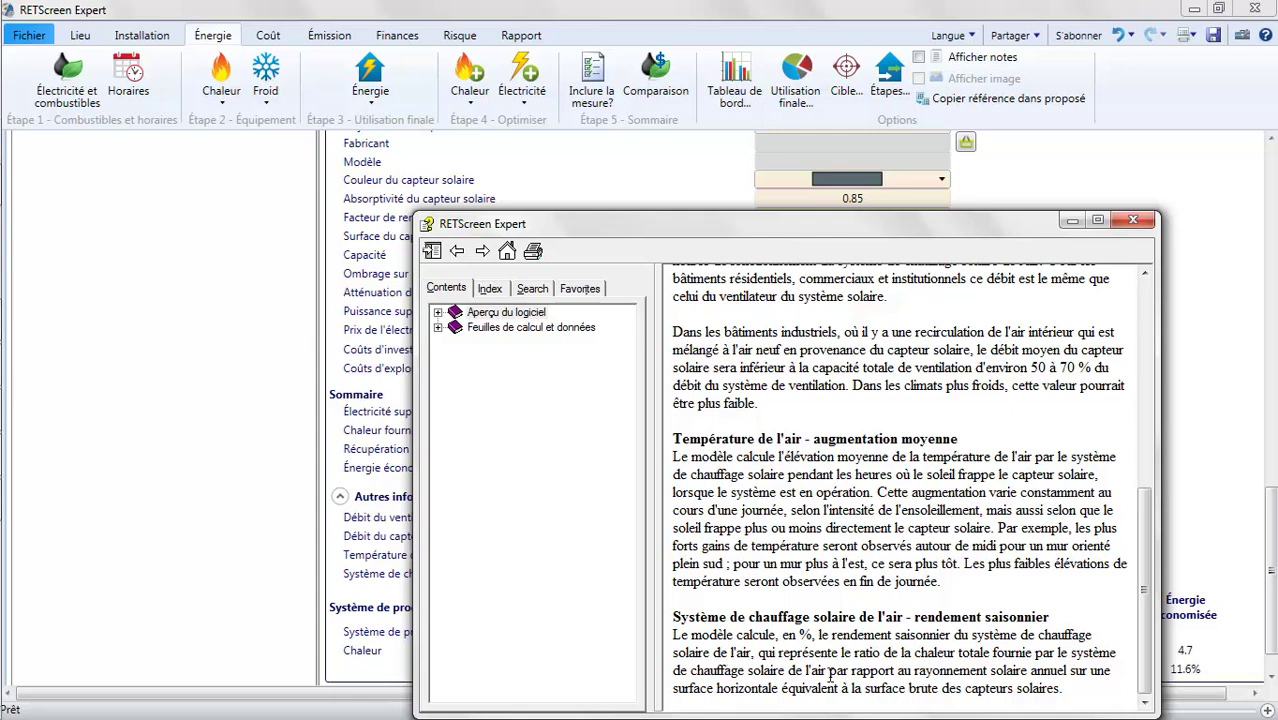
left_click_drag(829, 670, 1067, 670)
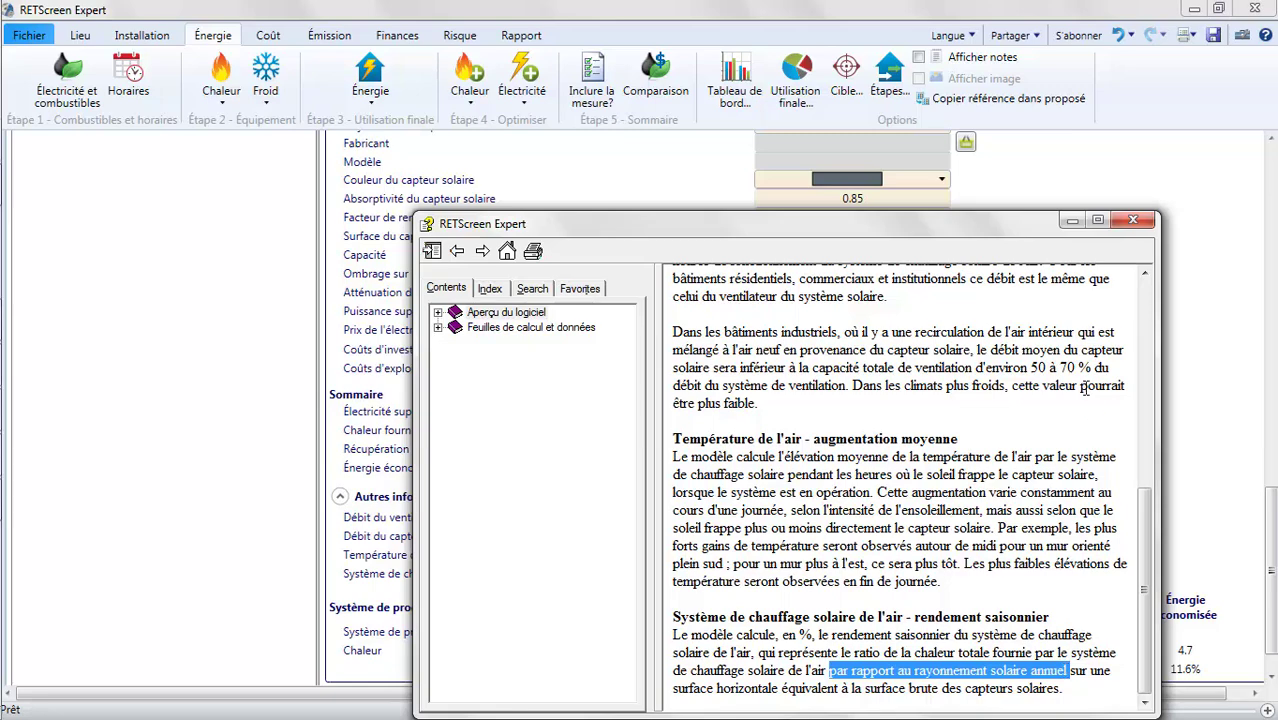
left_click(1133, 219)
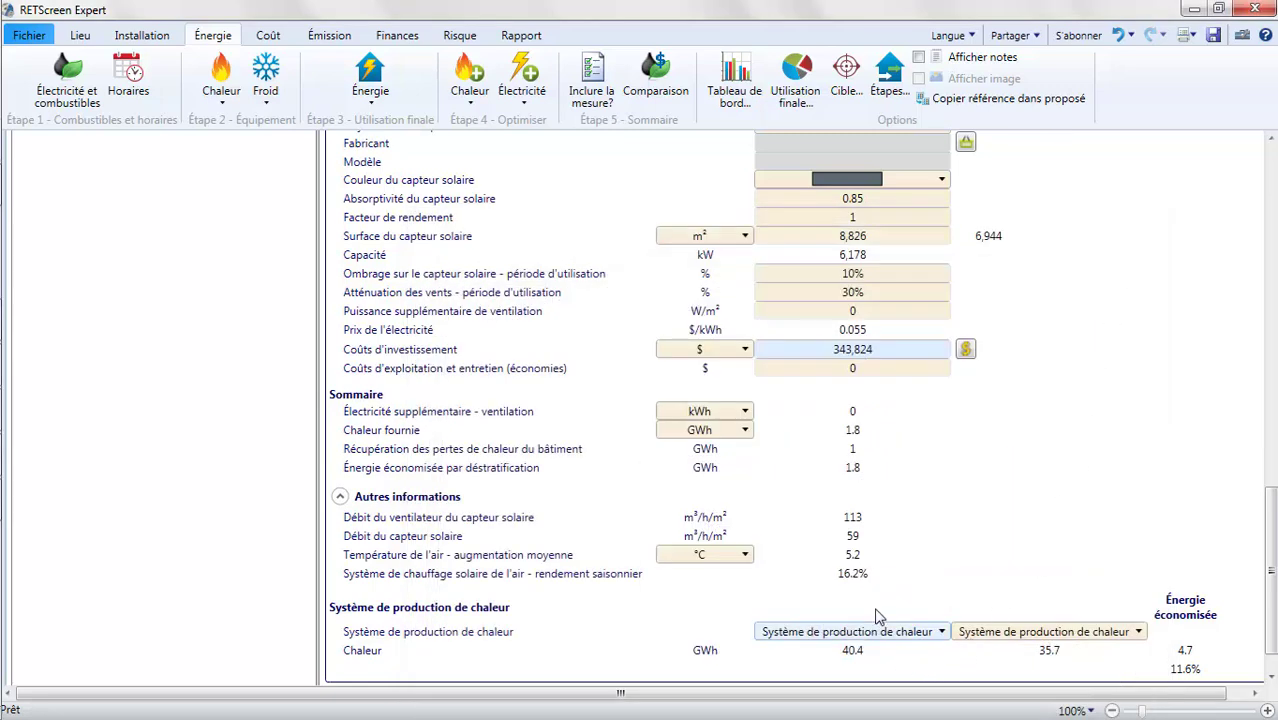
Check which heat production systems are available for the reference and proposed cases, keeping Système de production de chaleur for both.
left_click(942, 634)
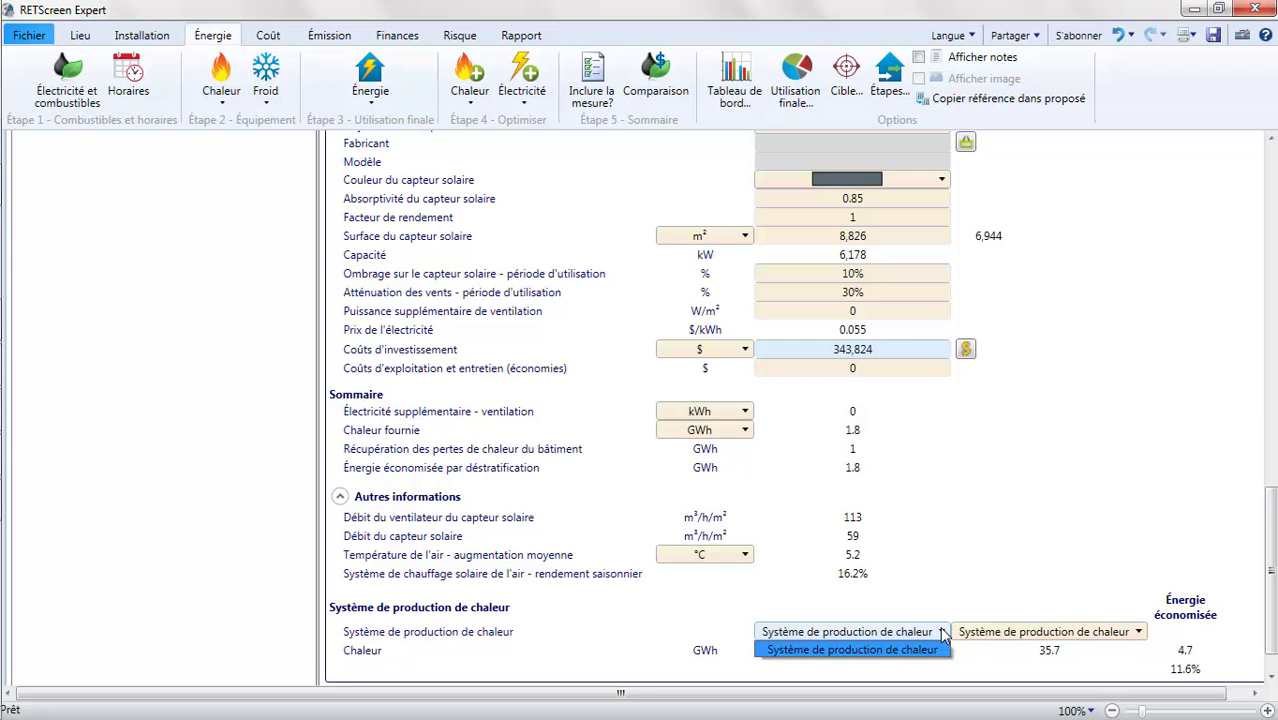
left_click(942, 634)
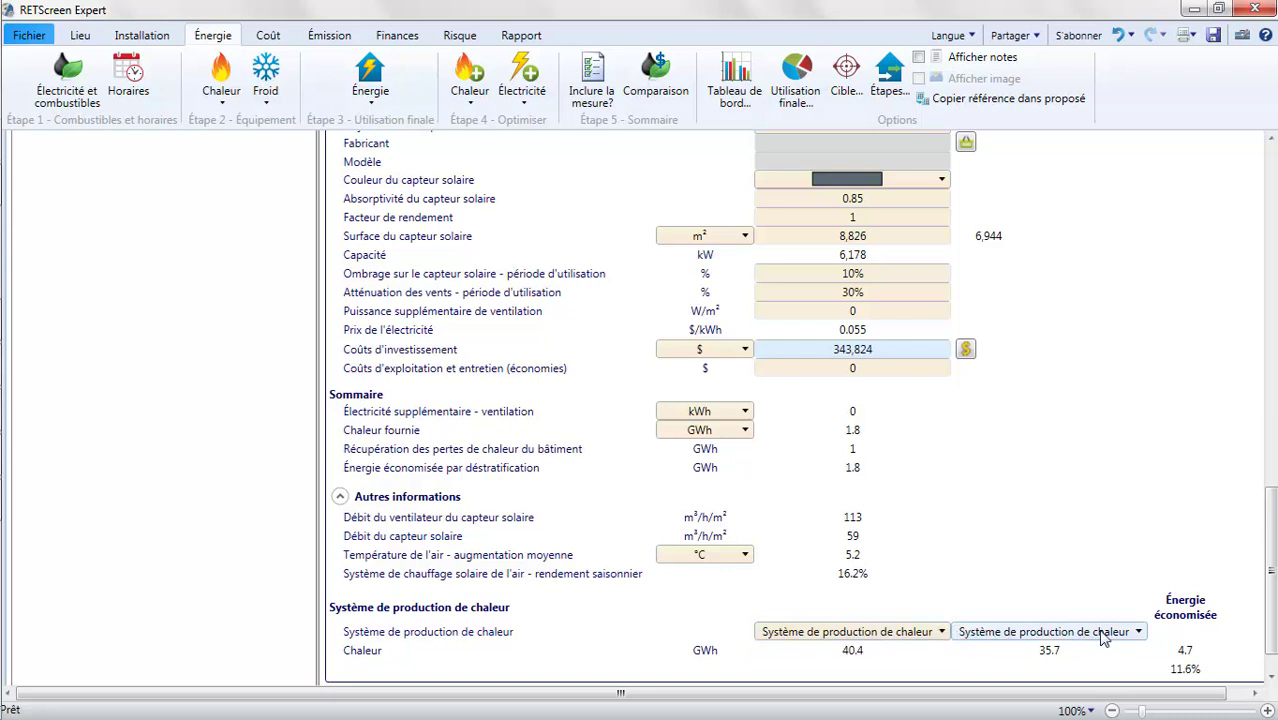
left_click(1137, 634)
left_click(1135, 647)
Review the savings and simple payback of the included measures, and examine the project's financial viability and cumulative cash flows.
left_click(592, 90)
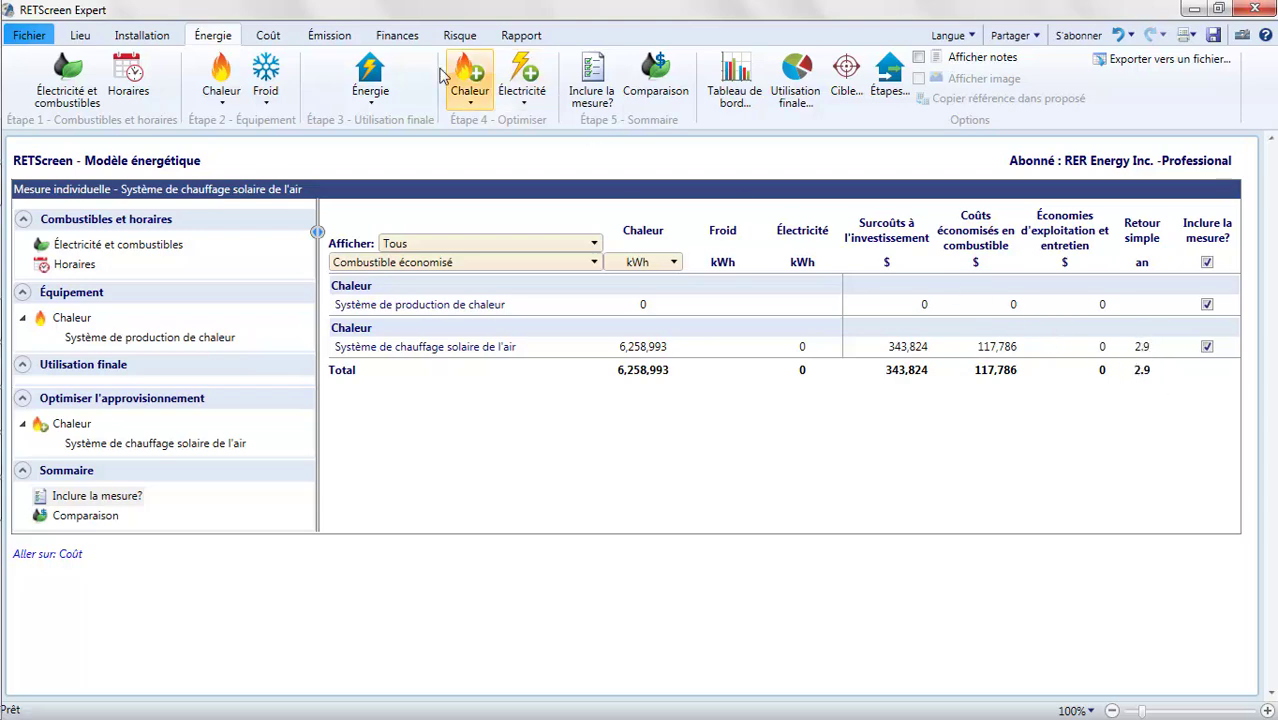
left_click(398, 44)
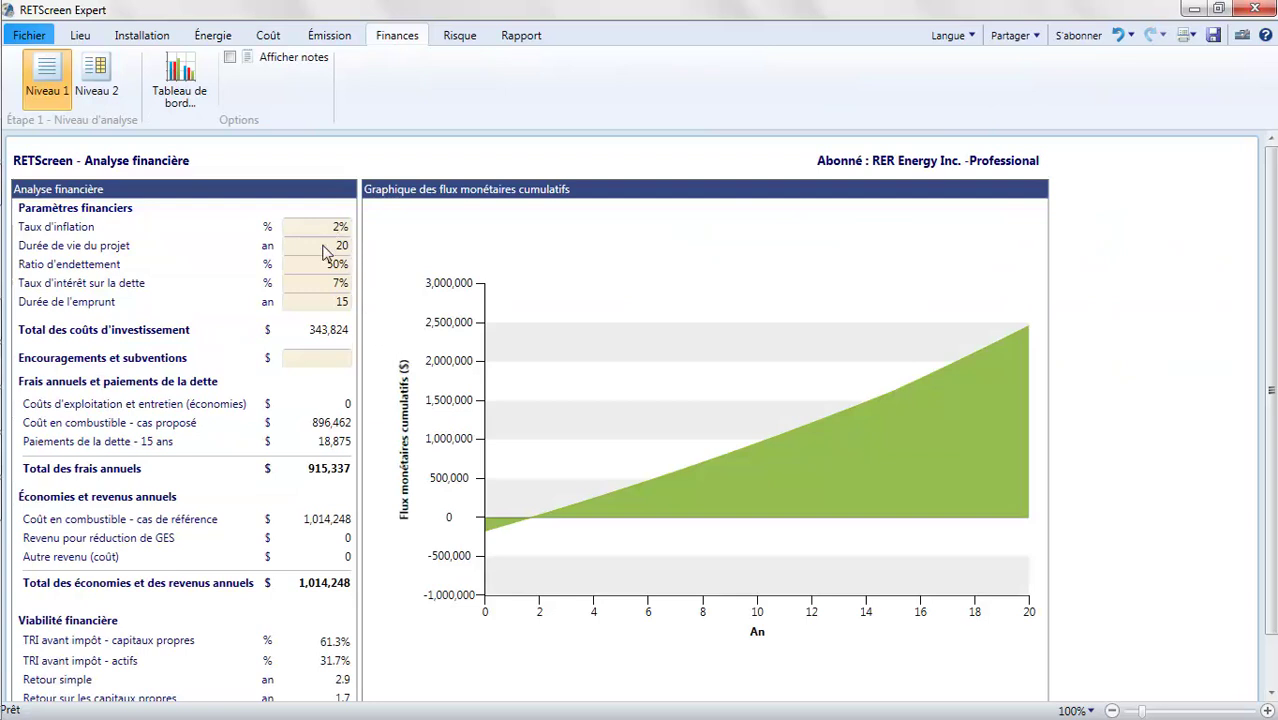
scroll(350, 379, "down", 2)
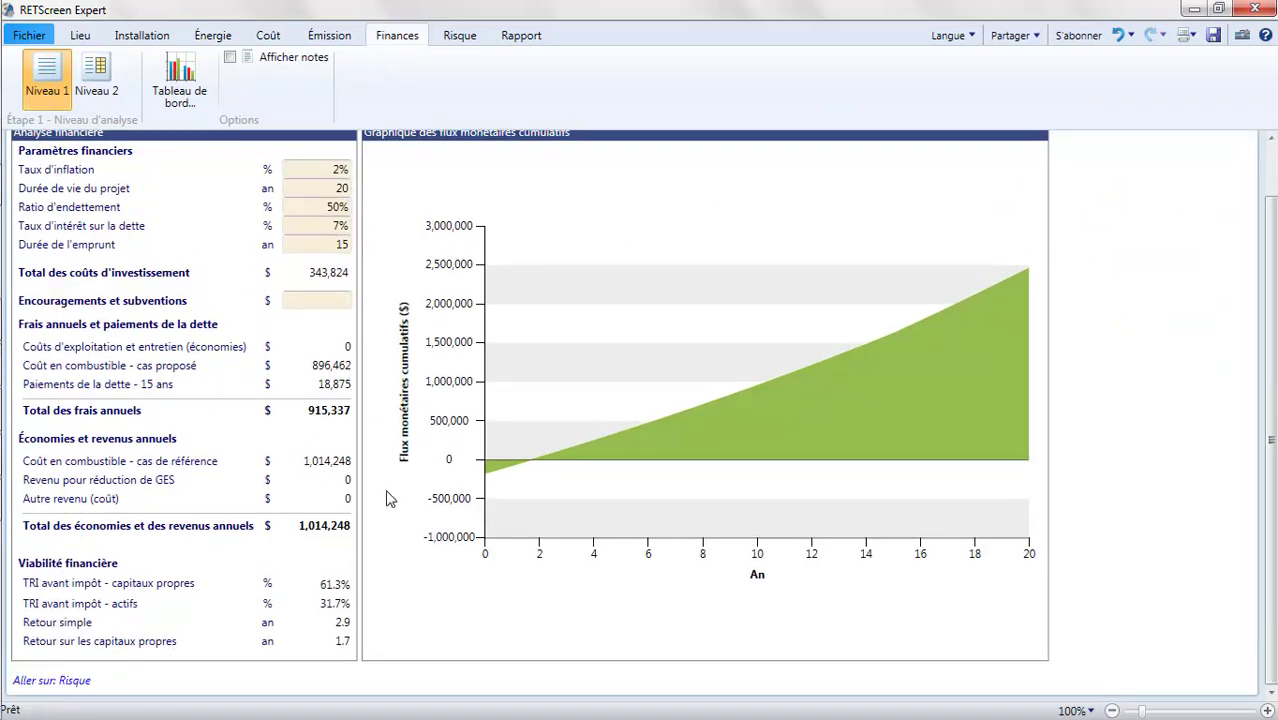